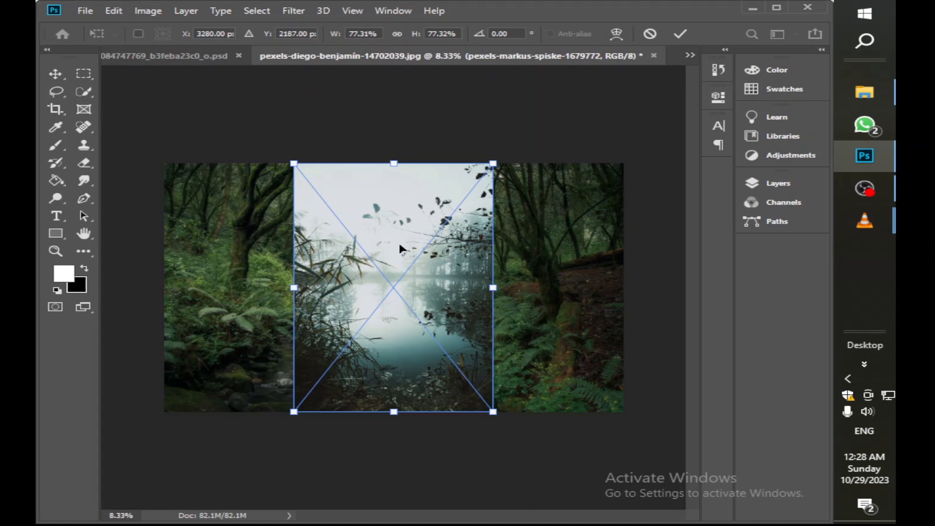
# - Enlarge the placed lake photo proportionally to about 100.41%, shift it slightly left over the forest, and apply the placement
pyautogui.moveTo(395, 164); pyautogui.dragTo(393, 97)
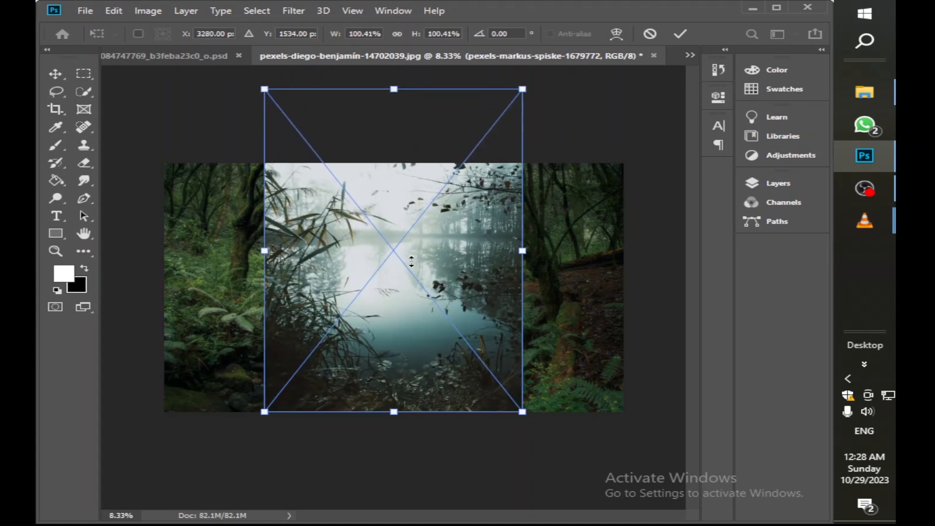
pyautogui.moveTo(405, 273); pyautogui.dragTo(418, 253)
pyautogui.click(778, 183)
pyautogui.press('b')
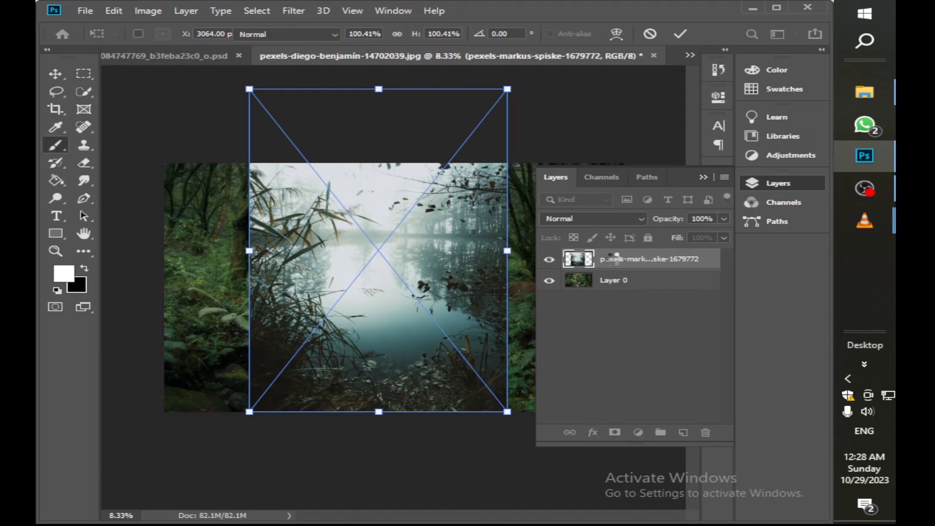
pyautogui.press('Return')
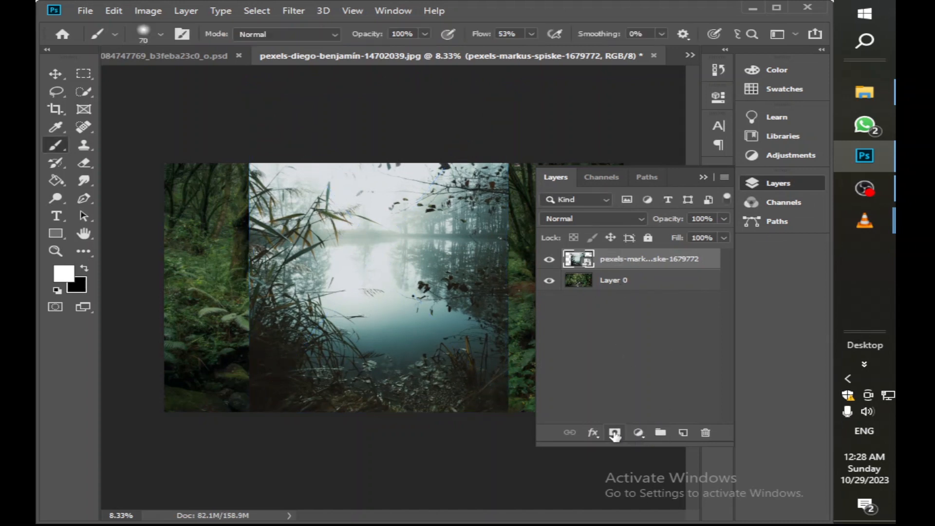
# - Add a layer mask to the lake photo and blend its lower edges into the forest with a soft 700 px black brush
pyautogui.click(615, 433)
pyautogui.click(704, 177)
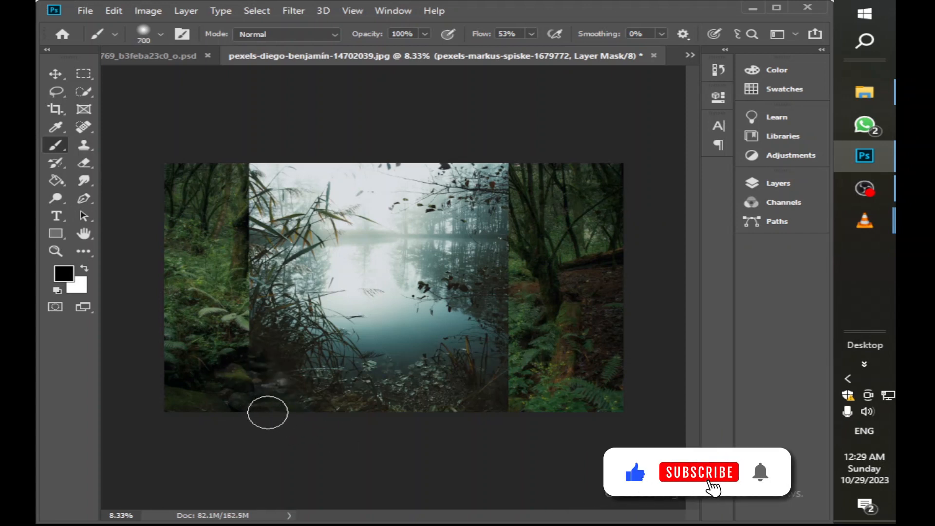
pyautogui.scroll(2, 487, 420)
pyautogui.moveTo(563, 374); pyautogui.dragTo(670, 313)
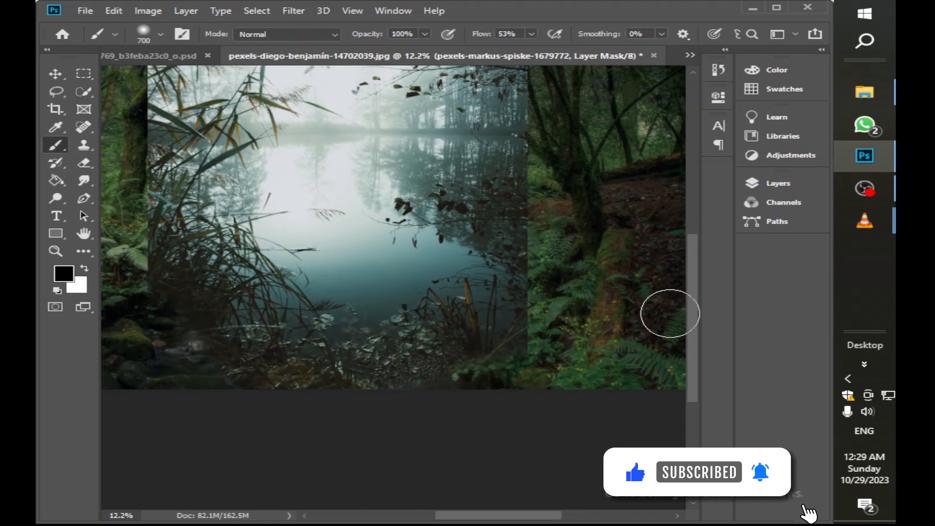
pyautogui.scroll(-1, 427, 291)
# - Scale the lake layer up to about 132.38% and reposition it over the middle of the forest scene
pyautogui.press('v')
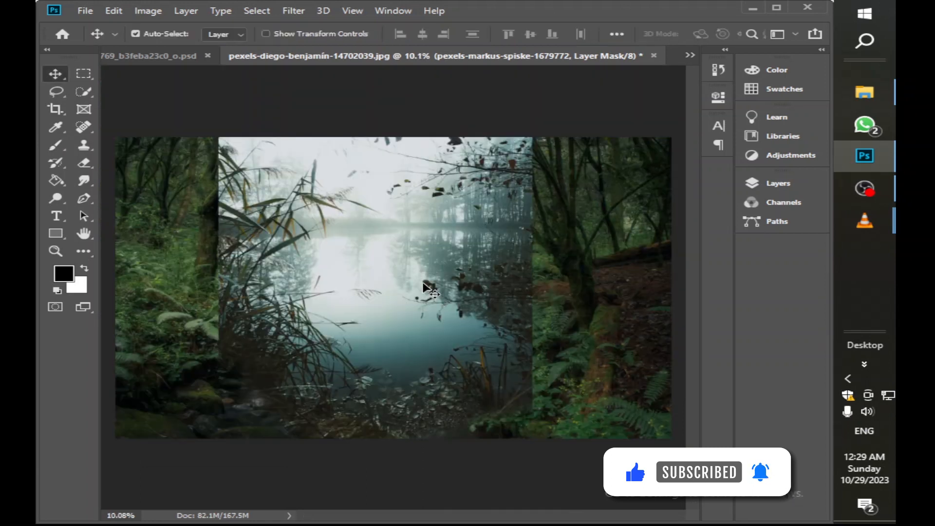
pyautogui.hotkey('ctrl', 't')
pyautogui.moveTo(532, 243); pyautogui.dragTo(633, 242)
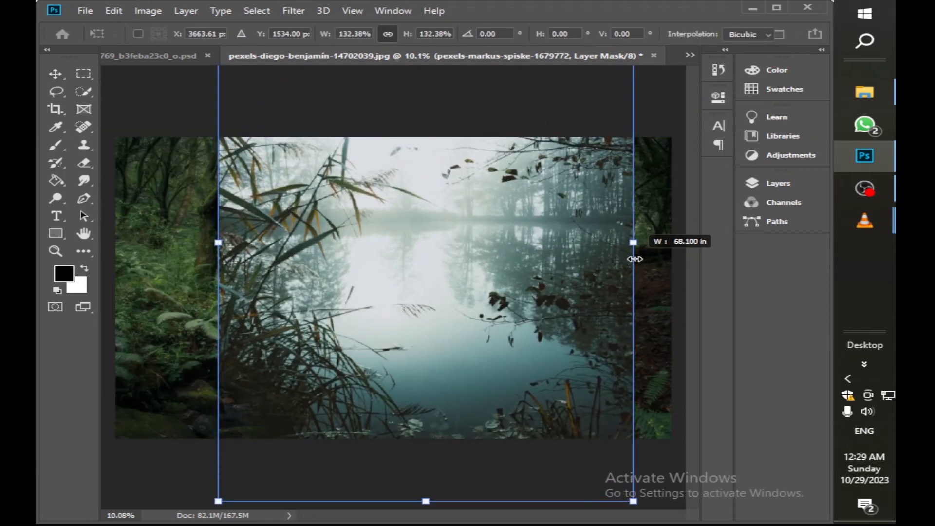
pyautogui.moveTo(502, 304); pyautogui.dragTo(477, 300)
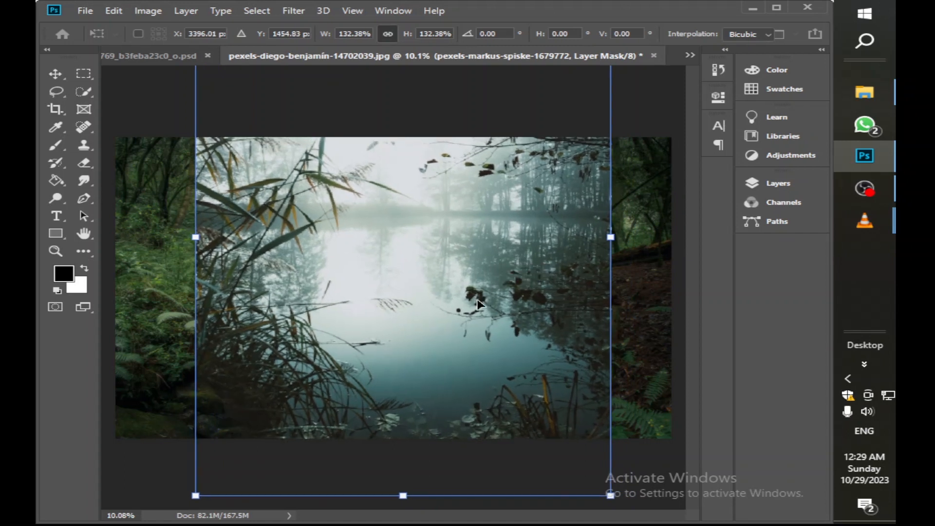
# - Mask out the lake photo's sky, background trees and side edges with a soft black brush of up to 1100 px
pyautogui.click(56, 146)
pyautogui.moveTo(168, 251)
pyautogui.mouseDown()
pyautogui.moveTo(252, 146)
pyautogui.moveTo(558, 155)
pyautogui.moveTo(363, 129)
pyautogui.moveTo(647, 146)
pyautogui.moveTo(404, 159)
pyautogui.moveTo(586, 187)
pyautogui.moveTo(229, 180)
pyautogui.moveTo(596, 182)
pyautogui.moveTo(466, 216)
pyautogui.moveTo(632, 370)
pyautogui.mouseUp()
pyautogui.press(']')
pyautogui.press(']')
pyautogui.press(']')
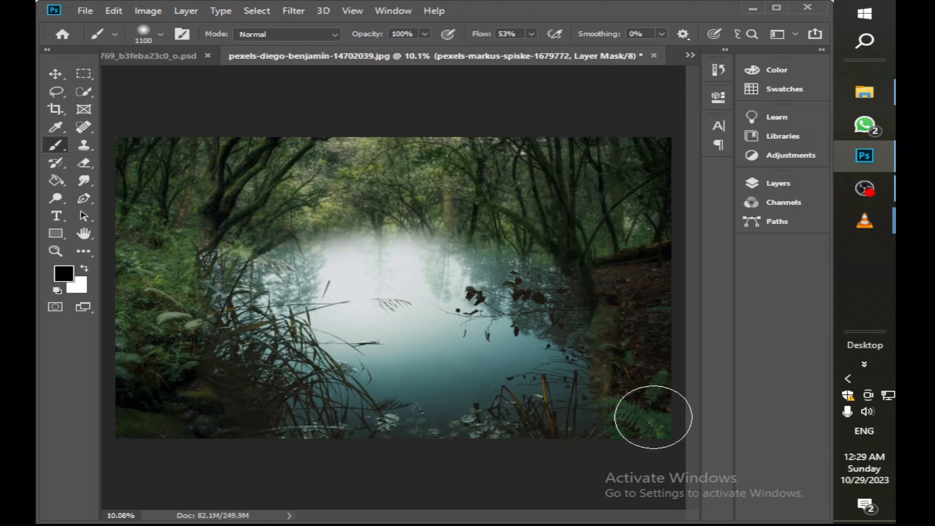
pyautogui.moveTo(512, 221)
pyautogui.mouseDown()
pyautogui.moveTo(502, 256)
pyautogui.moveTo(334, 262)
pyautogui.moveTo(211, 280)
pyautogui.mouseUp()
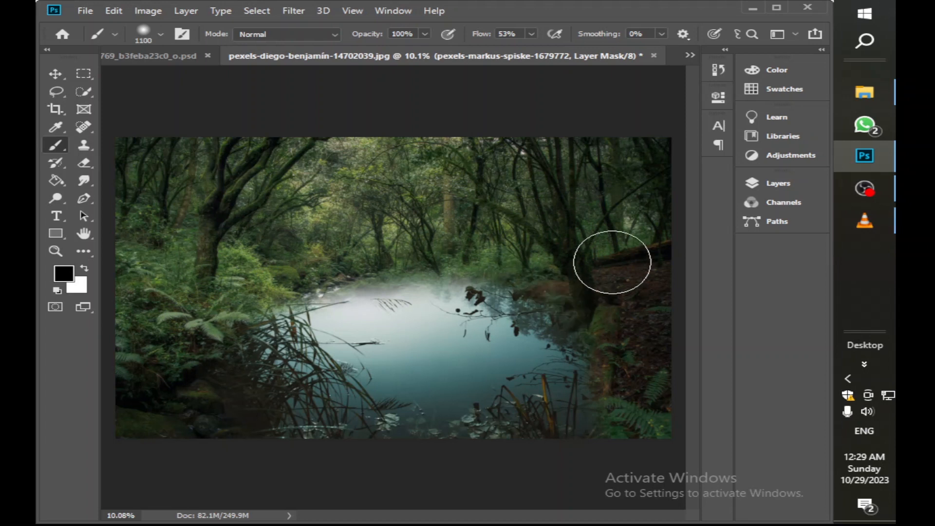
pyautogui.moveTo(626, 307)
pyautogui.mouseDown()
pyautogui.moveTo(358, 253)
pyautogui.moveTo(510, 281)
pyautogui.moveTo(449, 259)
pyautogui.moveTo(406, 260)
pyautogui.moveTo(388, 277)
pyautogui.moveTo(336, 275)
pyautogui.moveTo(404, 283)
pyautogui.moveTo(476, 257)
pyautogui.moveTo(292, 277)
pyautogui.mouseUp()
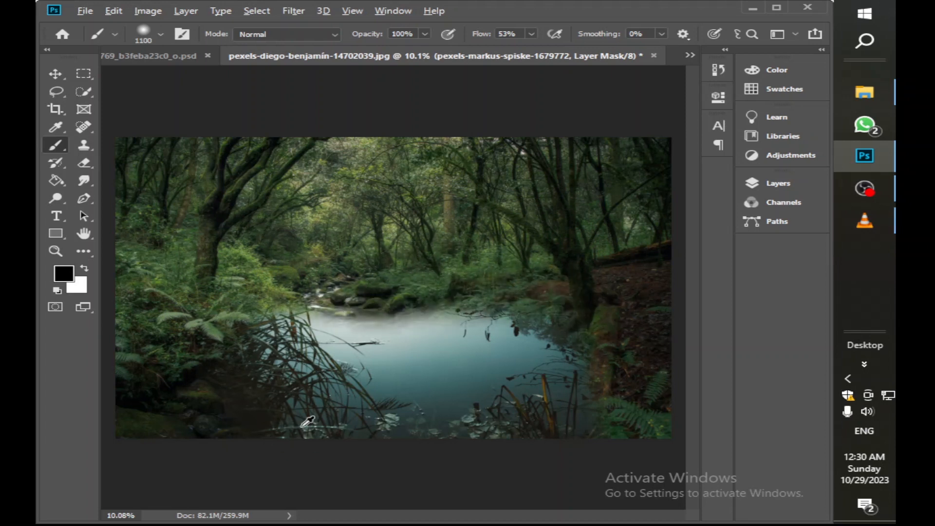
# - Reveal the stream rocks and foliage along the pond's far and left shore by masking with a 700 px brush
pyautogui.scroll(3, 308, 422)
pyautogui.press('[')
pyautogui.press('[')
pyautogui.press('[')
pyautogui.moveTo(308, 329); pyautogui.dragTo(324, 374)
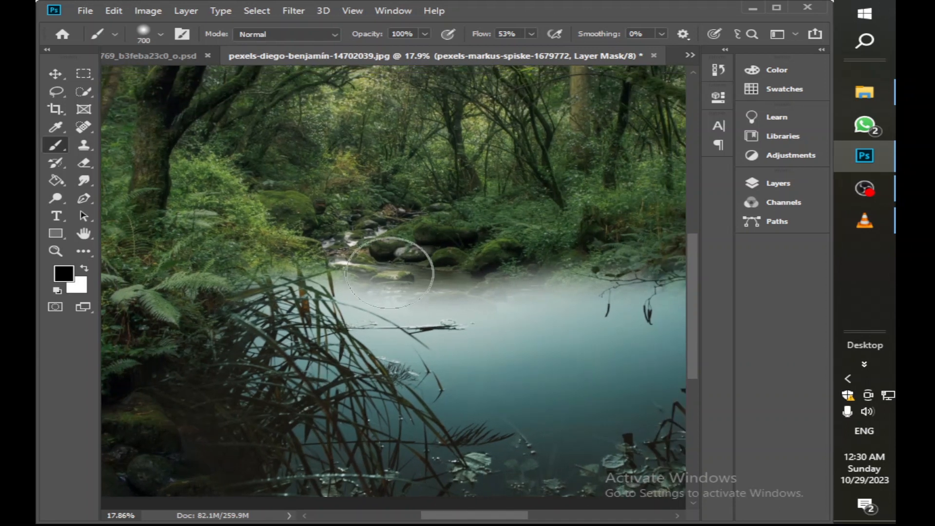
pyautogui.moveTo(397, 268)
pyautogui.mouseDown()
pyautogui.moveTo(428, 246)
pyautogui.moveTo(536, 246)
pyautogui.mouseUp()
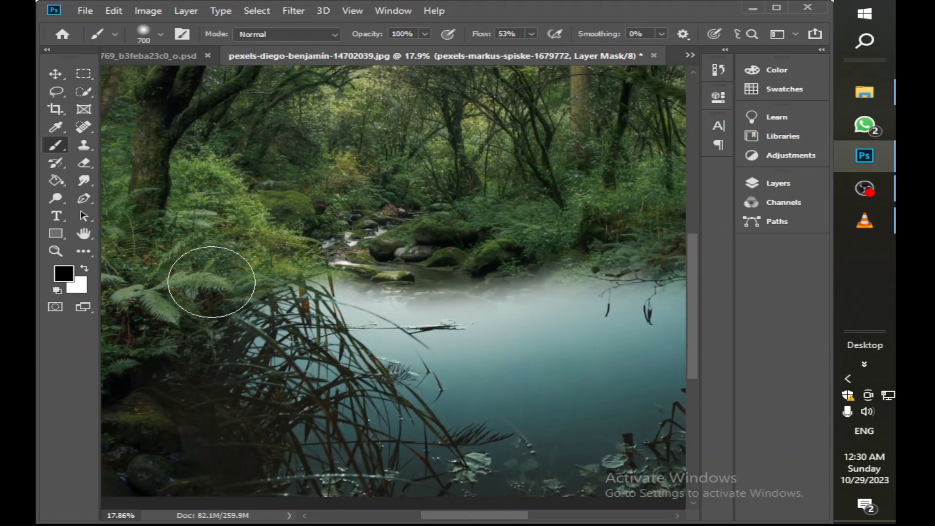
# - Blend the pond's right bank and far shore into the ferns and ground by masking with the 700 px brush
pyautogui.moveTo(532, 371); pyautogui.dragTo(397, 287)
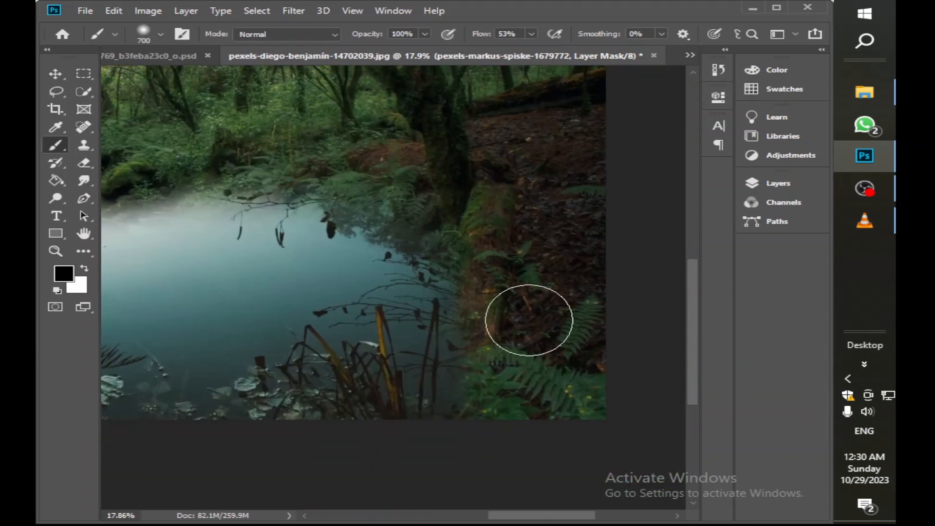
pyautogui.moveTo(400, 116); pyautogui.dragTo(453, 207)
pyautogui.moveTo(329, 307); pyautogui.dragTo(554, 297)
pyautogui.moveTo(447, 258)
pyautogui.mouseDown()
pyautogui.moveTo(559, 264)
pyautogui.moveTo(601, 242)
pyautogui.moveTo(430, 246)
pyautogui.mouseUp()
pyautogui.moveTo(506, 352)
pyautogui.mouseDown()
pyautogui.moveTo(415, 302)
pyautogui.moveTo(508, 355)
pyautogui.mouseUp()
pyautogui.scroll(-2, 415, 301)
pyautogui.moveTo(318, 259); pyautogui.dragTo(447, 267)
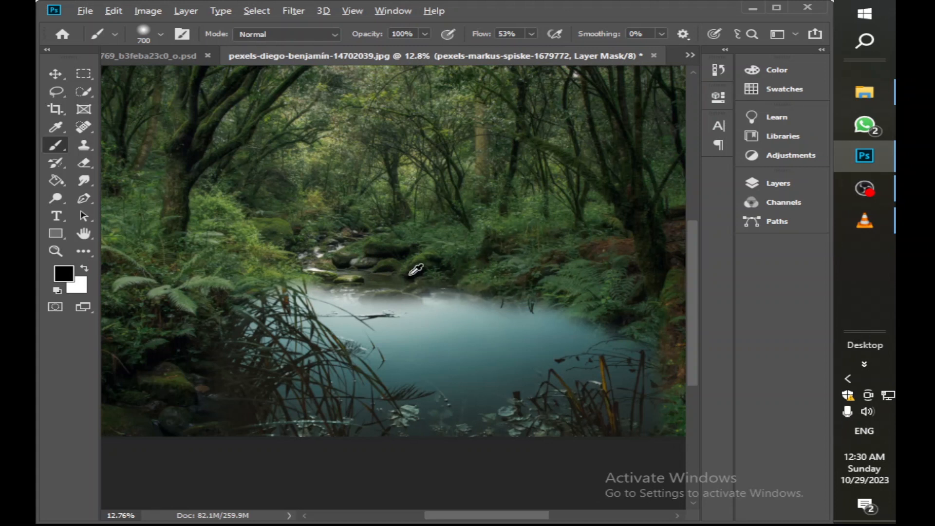
pyautogui.scroll(2, 416, 270)
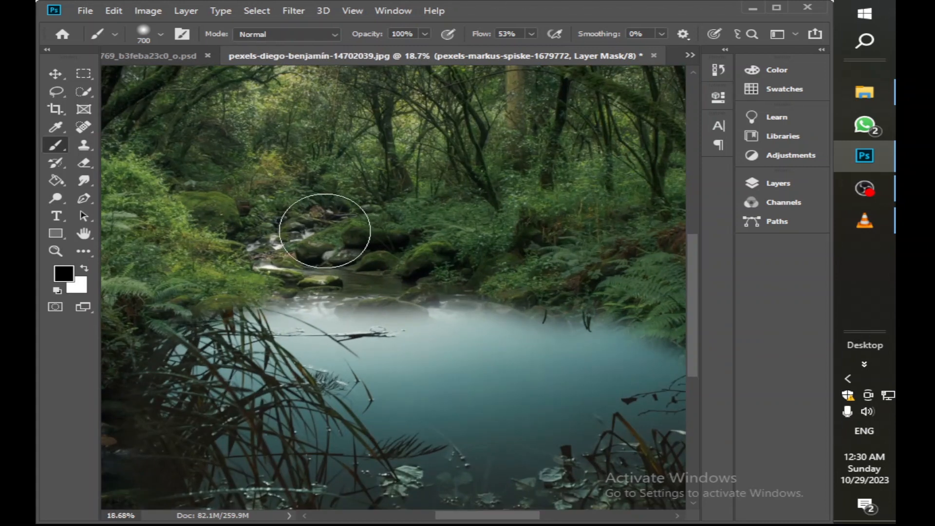
pyautogui.scroll(-2, 461, 228)
pyautogui.moveTo(560, 257); pyautogui.dragTo(560, 298)
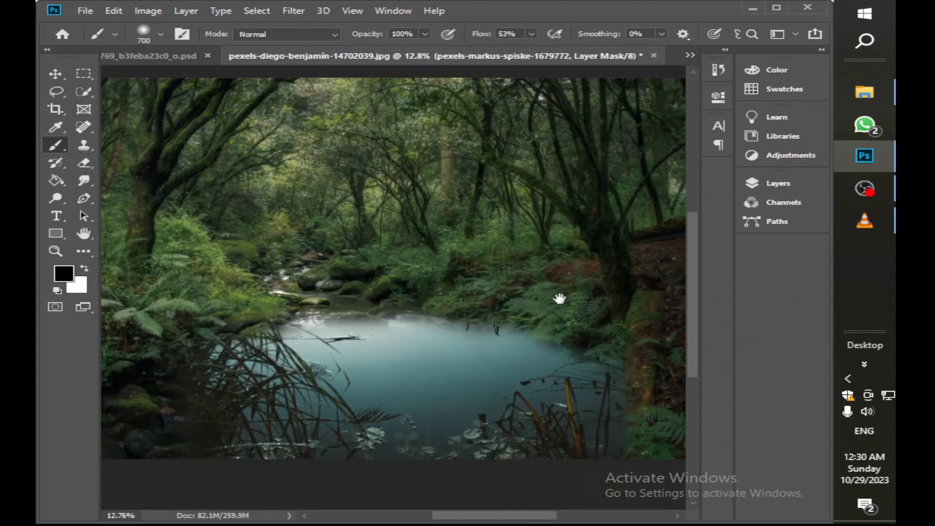
pyautogui.scroll(-1, 560, 299)
# - Place the thomas-de-luze-d3MHIM9jHro-unsplash image from the abc folder into the composition and scale it to about 153.01%, matching the canvas width
pyautogui.click(865, 92)
pyautogui.click(558, 161)
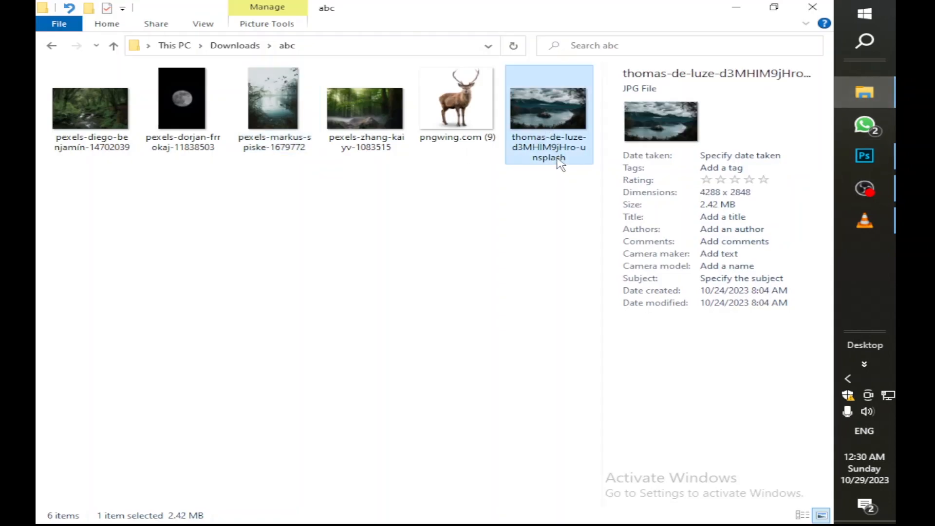
pyautogui.moveTo(558, 160); pyautogui.dragTo(423, 294)
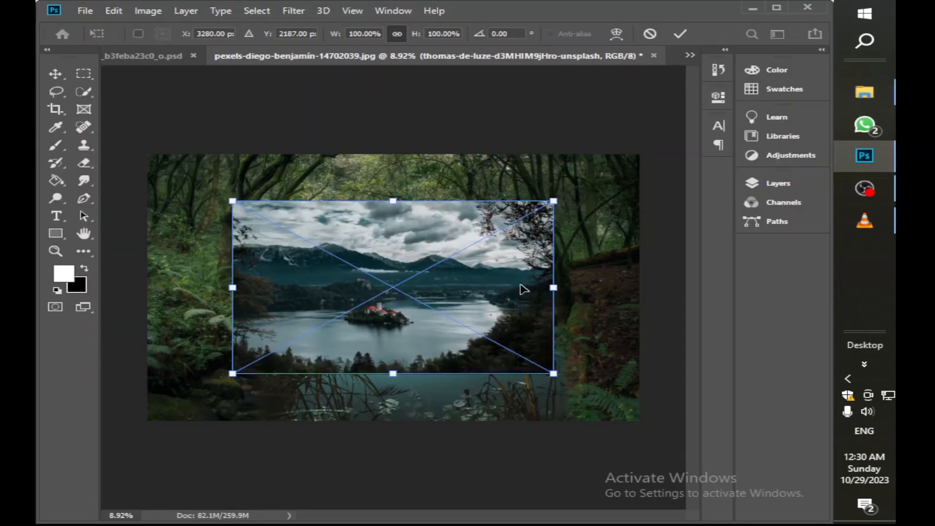
pyautogui.moveTo(555, 287); pyautogui.dragTo(640, 276)
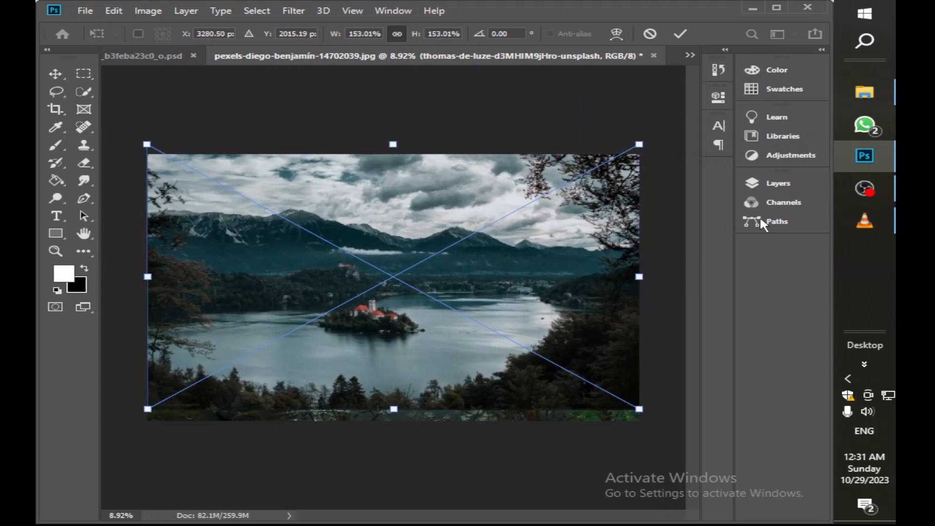
# - Add a layer mask to the mountain lake photo and paint out everything below its cloudy sky with a large black brush
pyautogui.click(780, 183)
pyautogui.press('b')
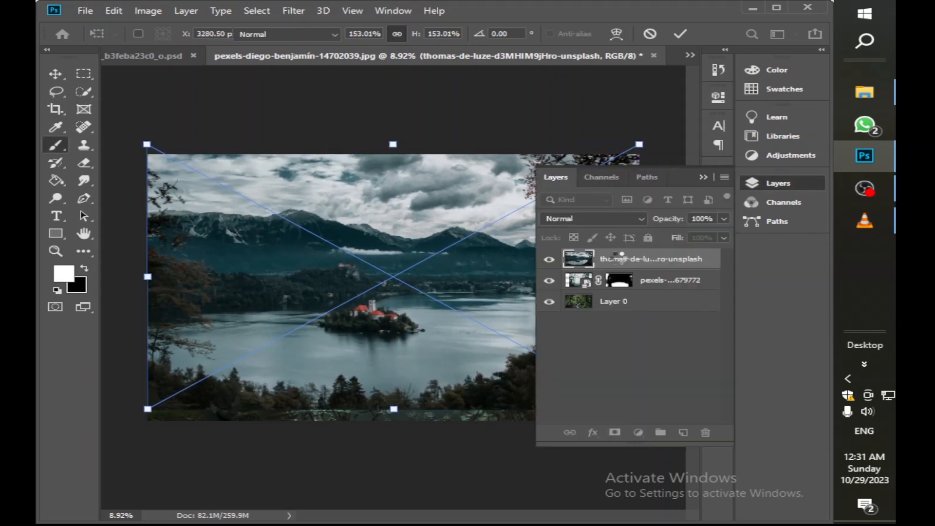
pyautogui.click(615, 433)
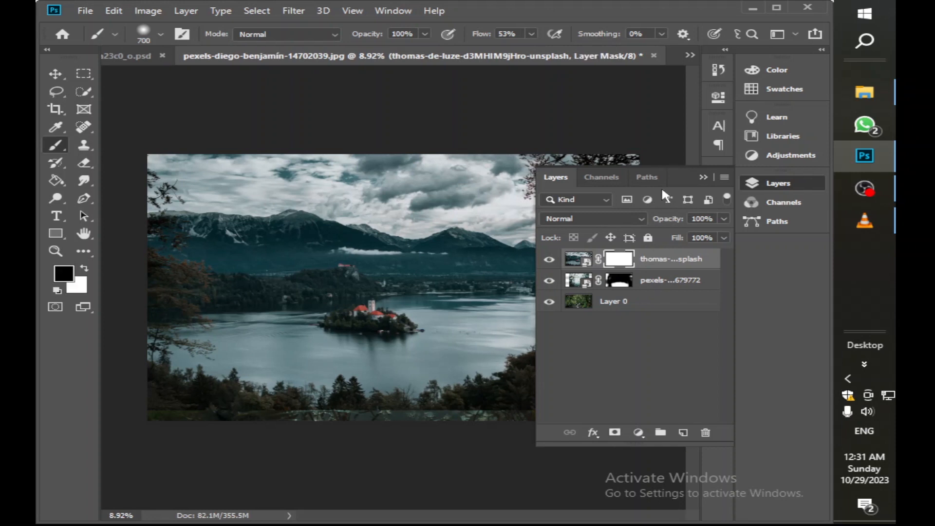
pyautogui.click(701, 176)
pyautogui.press('x')
pyautogui.moveTo(480, 411)
pyautogui.mouseDown()
pyautogui.moveTo(635, 376)
pyautogui.moveTo(648, 301)
pyautogui.moveTo(525, 305)
pyautogui.moveTo(485, 361)
pyautogui.moveTo(477, 338)
pyautogui.moveTo(560, 294)
pyautogui.moveTo(285, 223)
pyautogui.moveTo(152, 223)
pyautogui.moveTo(159, 288)
pyautogui.moveTo(195, 355)
pyautogui.mouseUp()
pyautogui.moveTo(287, 413)
pyautogui.mouseDown()
pyautogui.moveTo(371, 315)
pyautogui.moveTo(520, 315)
pyautogui.moveTo(517, 404)
pyautogui.mouseUp()
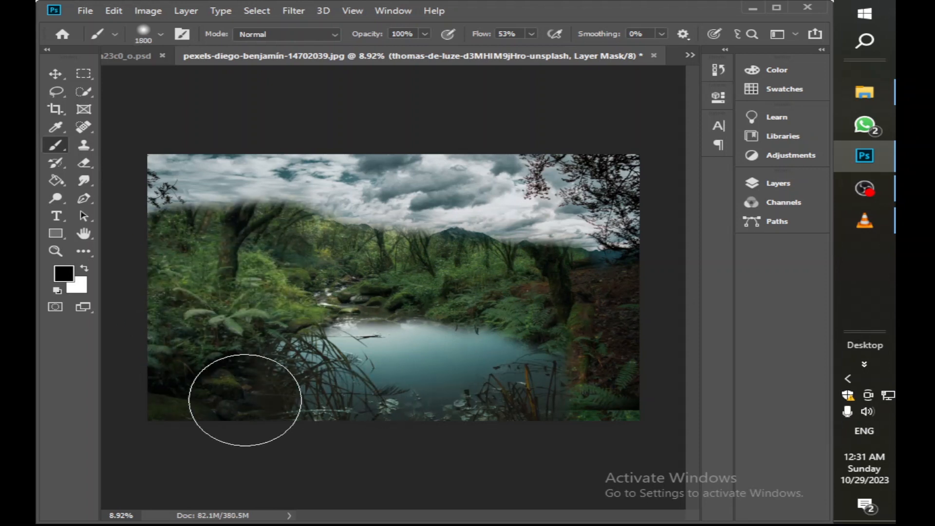
# - Set the mask brush size to 1000 px
pyautogui.press(']')
pyautogui.press(']')
pyautogui.press(']')
pyautogui.press(']')
pyautogui.press(']')
pyautogui.press(']')
pyautogui.press(']')
pyautogui.press(']')
pyautogui.press(']')
pyautogui.press(']')
pyautogui.press(']')
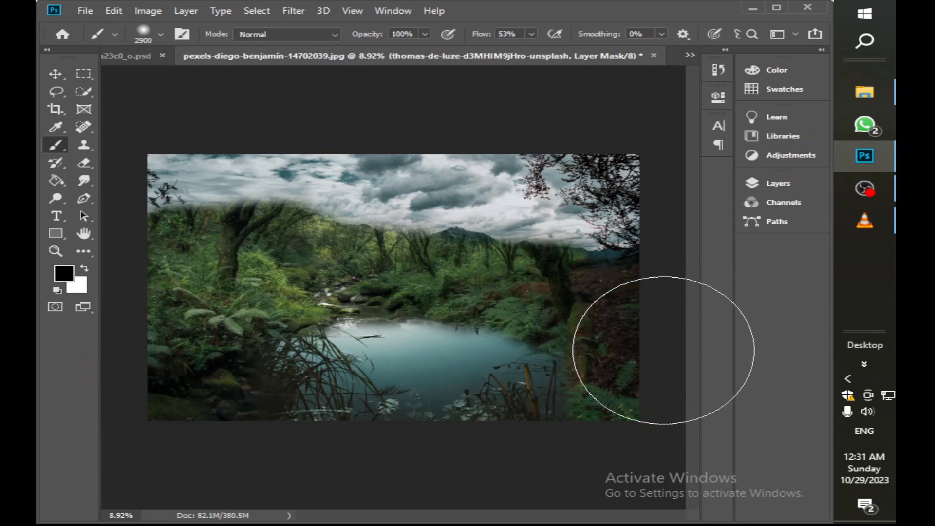
pyautogui.press('[')
pyautogui.press('[')
pyautogui.press('[')
pyautogui.press('[')
pyautogui.press('[')
pyautogui.press('[')
pyautogui.press('[')
pyautogui.press('[')
pyautogui.press('[')
pyautogui.press('[')
pyautogui.press('[')
pyautogui.press('[')
pyautogui.press('[')
pyautogui.press('[')
pyautogui.press('[')
pyautogui.press('[')
pyautogui.press('[')
pyautogui.press('[')
pyautogui.press('[')
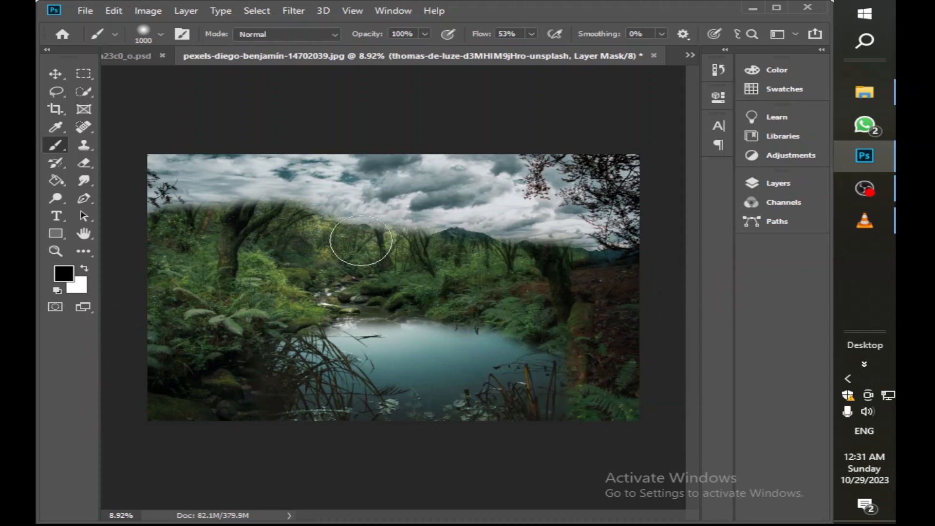
# - Stretch the cloudy sky layer horizontally past both canvas edges and shift it right to push the overhanging branches out of view
pyautogui.press('v')
pyautogui.hotkey('ctrl', 't')
pyautogui.moveTo(654, 282); pyautogui.dragTo(721, 282)
pyautogui.moveTo(145, 276); pyautogui.dragTo(49, 271)
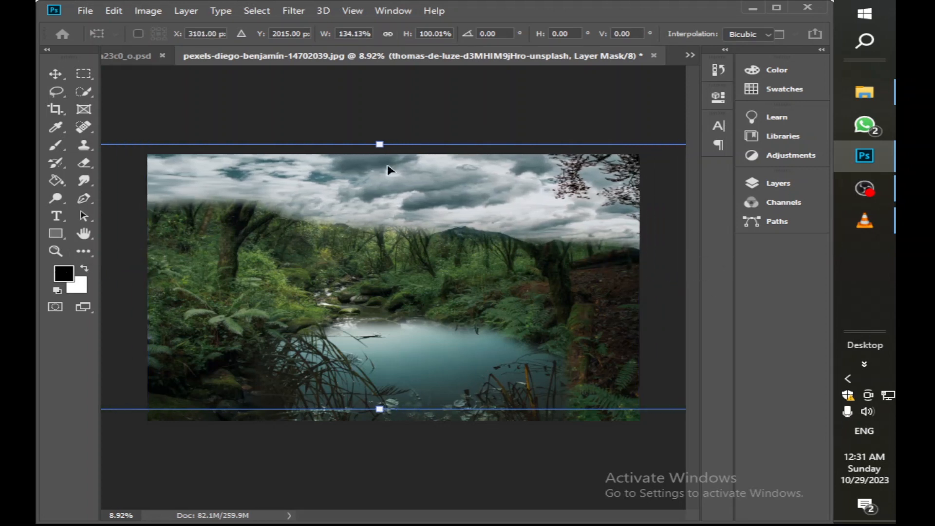
pyautogui.moveTo(402, 199); pyautogui.dragTo(499, 200)
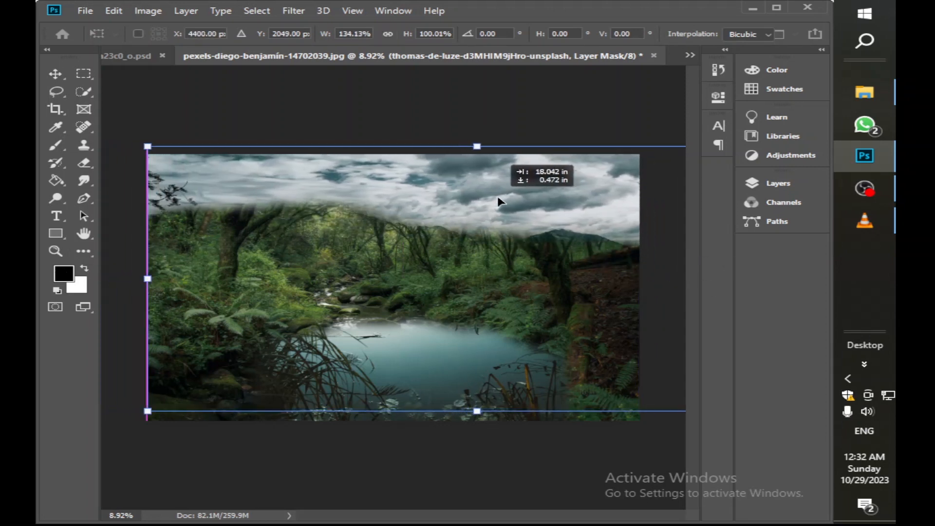
pyautogui.moveTo(150, 278); pyautogui.dragTo(36, 271)
pyautogui.moveTo(374, 195); pyautogui.dragTo(415, 200)
# - Set the brush to 53% opacity and 28% flow, and mask out the mountain and hard sky edge above the right-hand trees
pyautogui.click(62, 150)
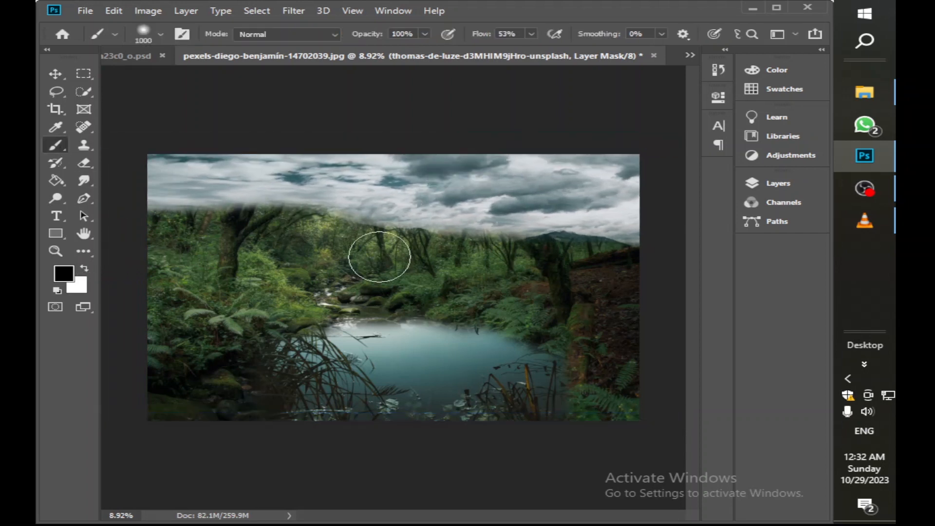
pyautogui.scroll(6, 582, 244)
pyautogui.moveTo(544, 289); pyautogui.dragTo(459, 325)
pyautogui.click(424, 33)
pyautogui.moveTo(429, 48); pyautogui.dragTo(410, 49)
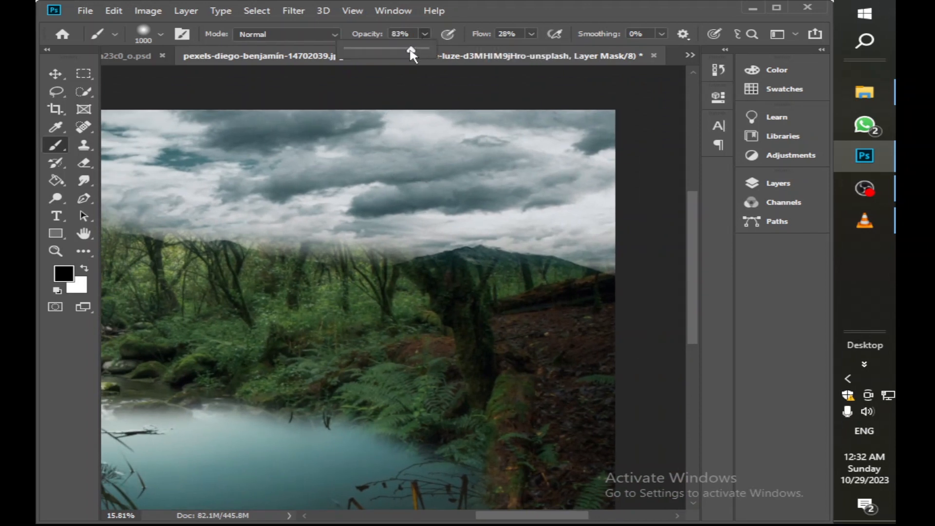
pyautogui.moveTo(601, 301)
pyautogui.mouseDown()
pyautogui.moveTo(521, 265)
pyautogui.moveTo(246, 267)
pyautogui.mouseUp()
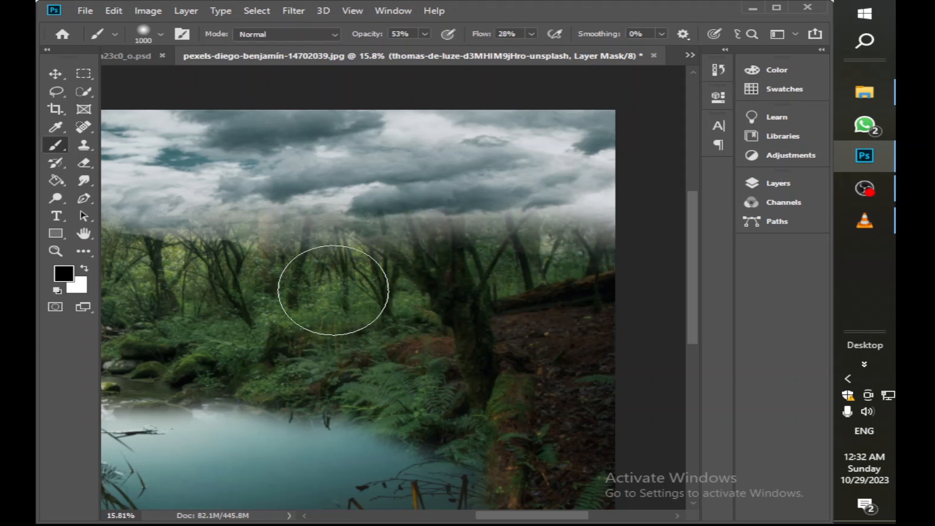
# - Soften the transition between the clouds and the treetops across the middle and left of the scene on the sky mask
pyautogui.moveTo(334, 288)
pyautogui.mouseDown()
pyautogui.moveTo(580, 304)
pyautogui.moveTo(455, 271)
pyautogui.moveTo(476, 254)
pyautogui.moveTo(442, 270)
pyautogui.mouseUp()
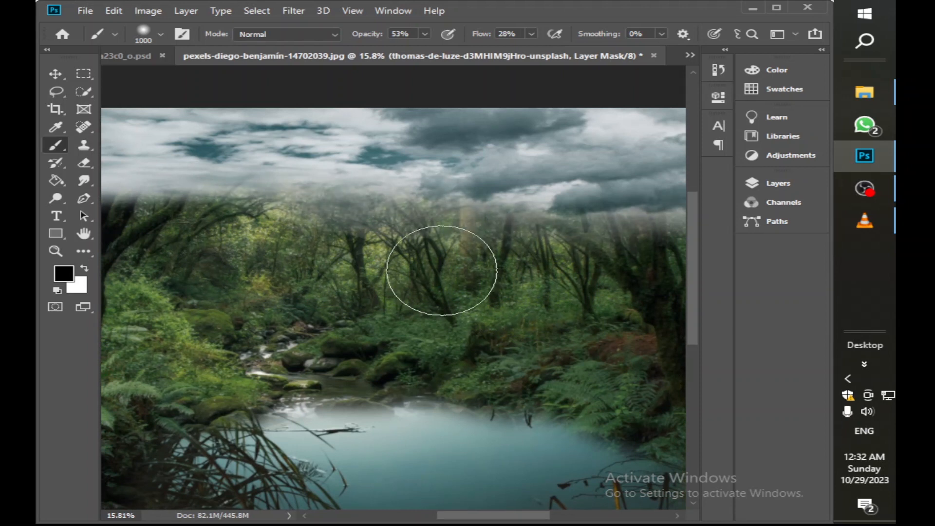
pyautogui.moveTo(375, 279); pyautogui.dragTo(401, 267)
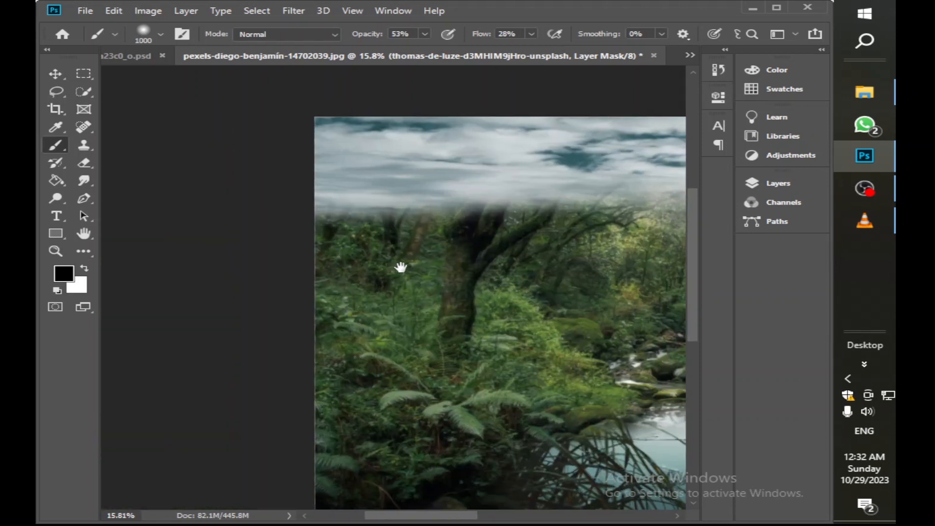
pyautogui.moveTo(525, 263)
pyautogui.mouseDown()
pyautogui.moveTo(468, 261)
pyautogui.moveTo(552, 290)
pyautogui.mouseUp()
pyautogui.moveTo(628, 300); pyautogui.dragTo(425, 269)
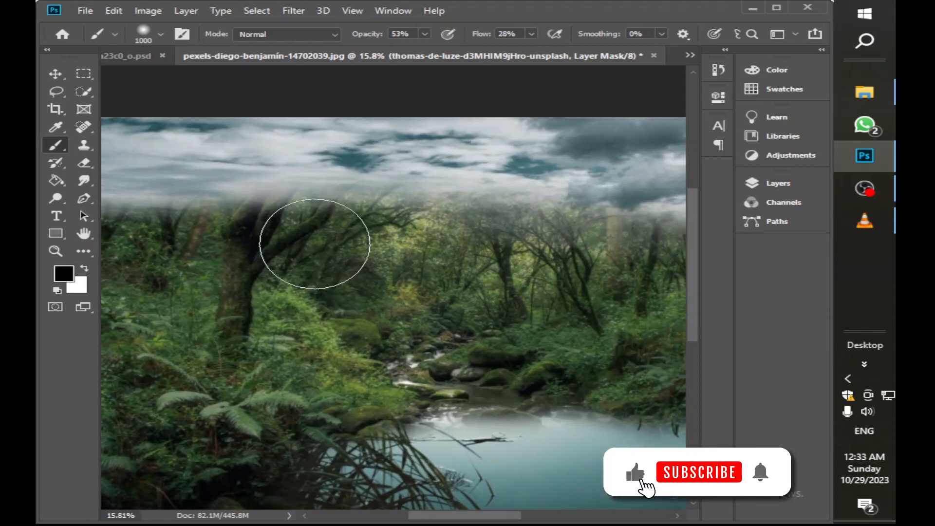
pyautogui.keyDown('alt'); pyautogui.scroll(-3, 476, 278); pyautogui.keyUp('alt')
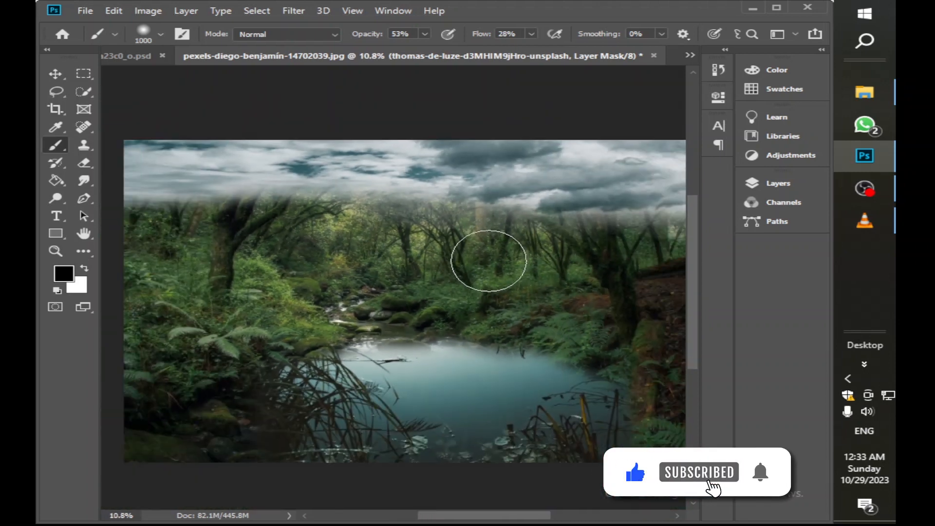
pyautogui.moveTo(550, 280); pyautogui.dragTo(468, 300)
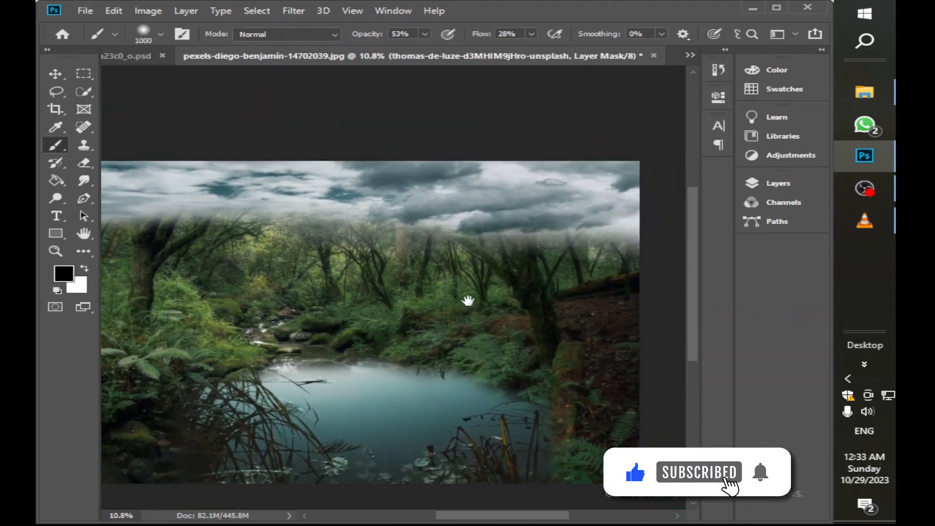
# - Place the deer image pngwing.com (9) from the abc folder into the forest composite
pyautogui.moveTo(398, 268)
pyautogui.mouseDown()
pyautogui.moveTo(432, 265)
pyautogui.moveTo(406, 267)
pyautogui.mouseUp()
pyautogui.scroll(-3, 484, 301)
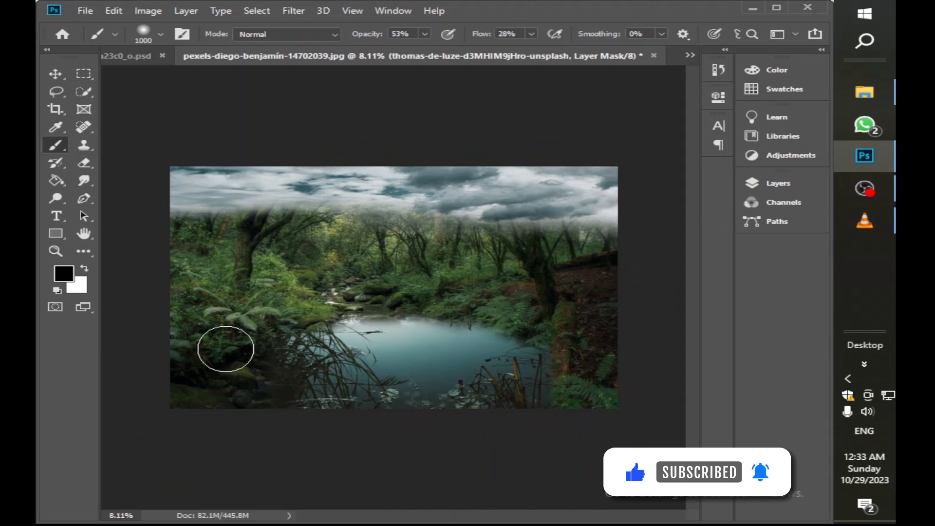
pyautogui.moveTo(879, 91)
pyautogui.click(741, 100)
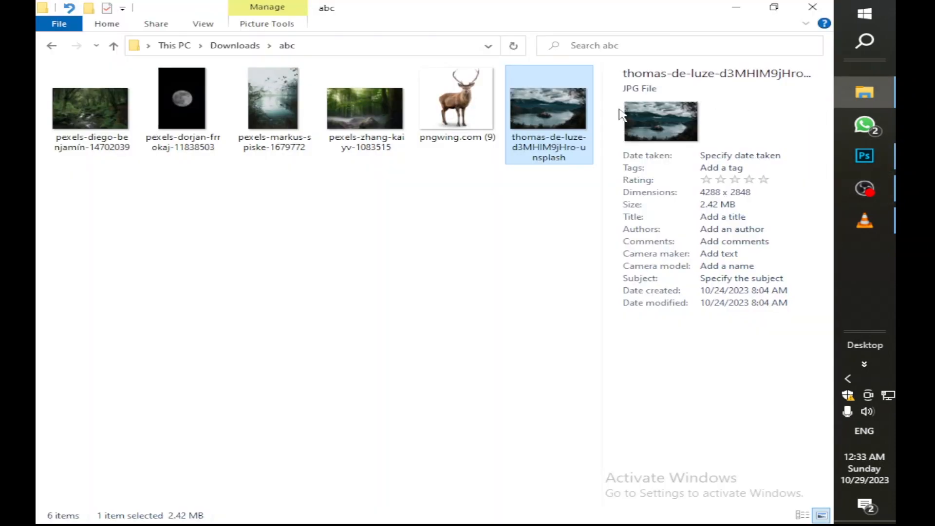
pyautogui.moveTo(458, 127); pyautogui.dragTo(536, 300)
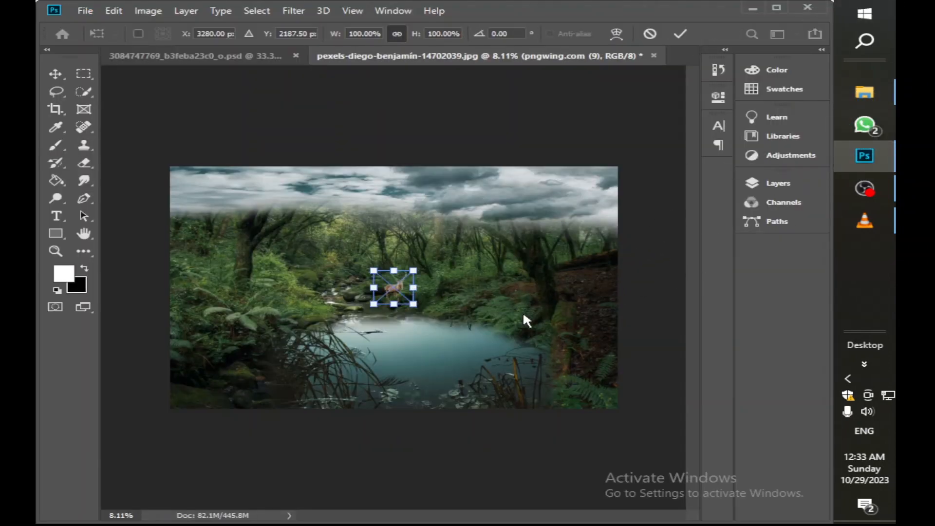
# - Enlarge the deer and position it on the stream stones at the pond's far edge
pyautogui.scroll(2, 384, 283)
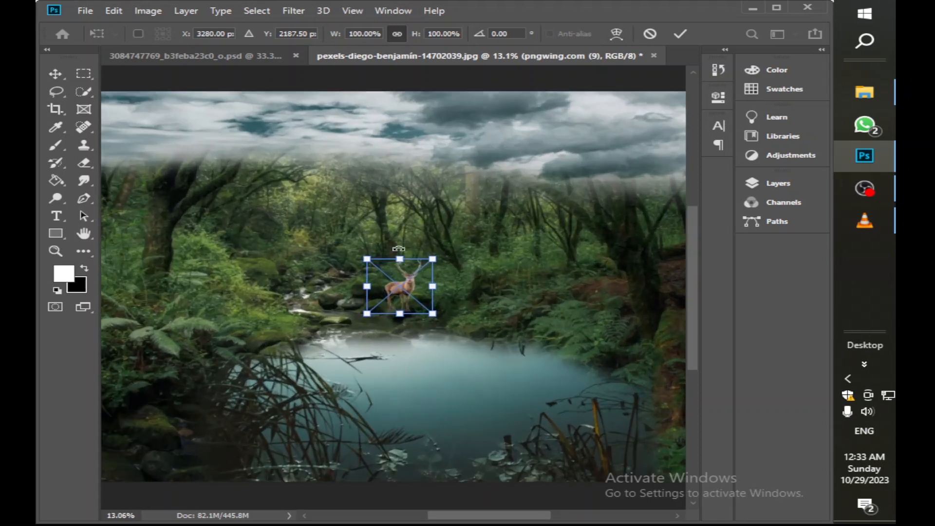
pyautogui.moveTo(404, 258); pyautogui.dragTo(380, 240)
pyautogui.moveTo(376, 304)
pyautogui.mouseDown()
pyautogui.moveTo(388, 306)
pyautogui.moveTo(380, 304)
pyautogui.mouseUp()
pyautogui.press('Return')
pyautogui.press('b')
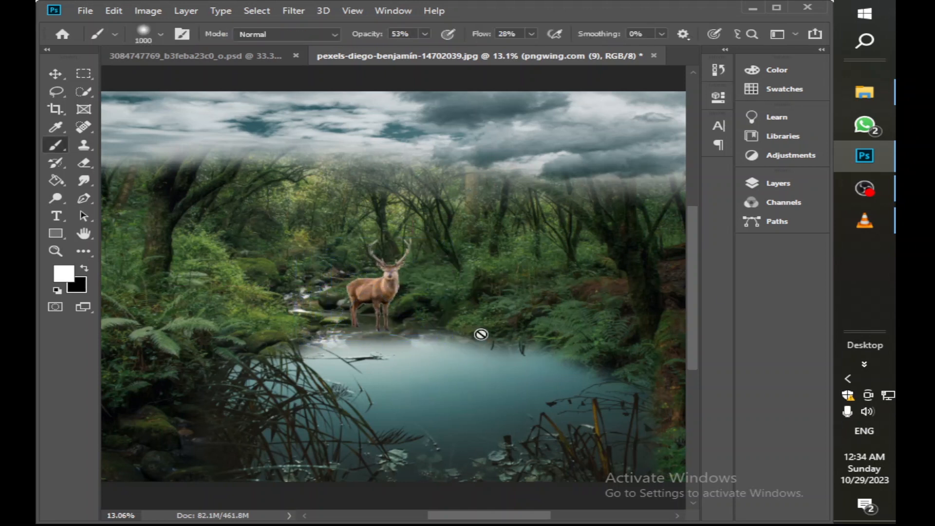
# - Open pexels-zhang-kaiyv-1083515.jpg from the abc folder as a separate document
pyautogui.click(50, 78)
pyautogui.moveTo(865, 93)
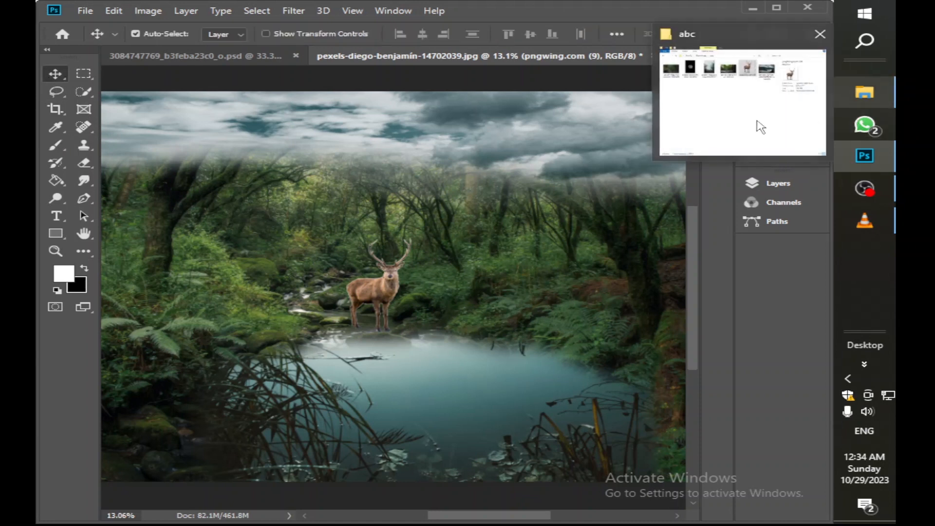
pyautogui.click(758, 125)
pyautogui.moveTo(371, 95); pyautogui.dragTo(685, 49)
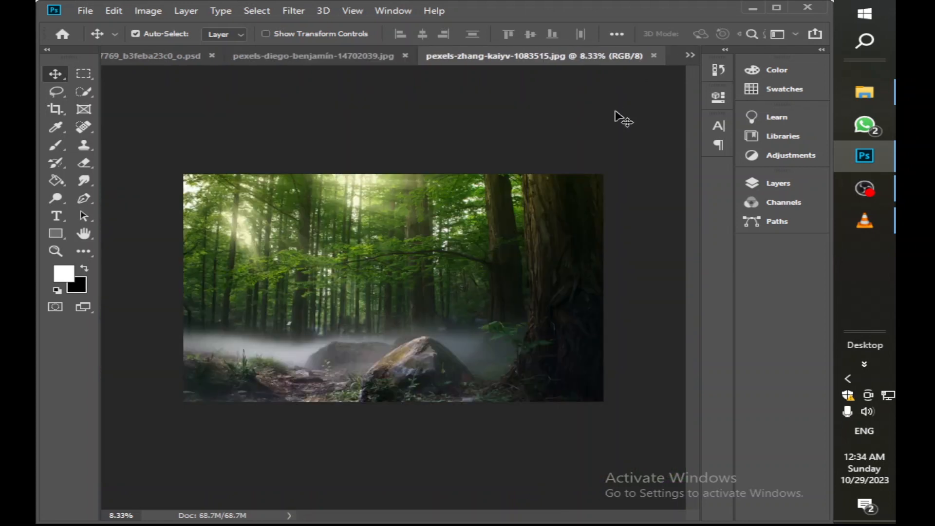
# - Unlock the misty forest photo's background layer, duplicate it, and hide the original beneath the copy
pyautogui.click(768, 183)
pyautogui.click(705, 259)
pyautogui.moveTo(671, 265); pyautogui.dragTo(684, 432)
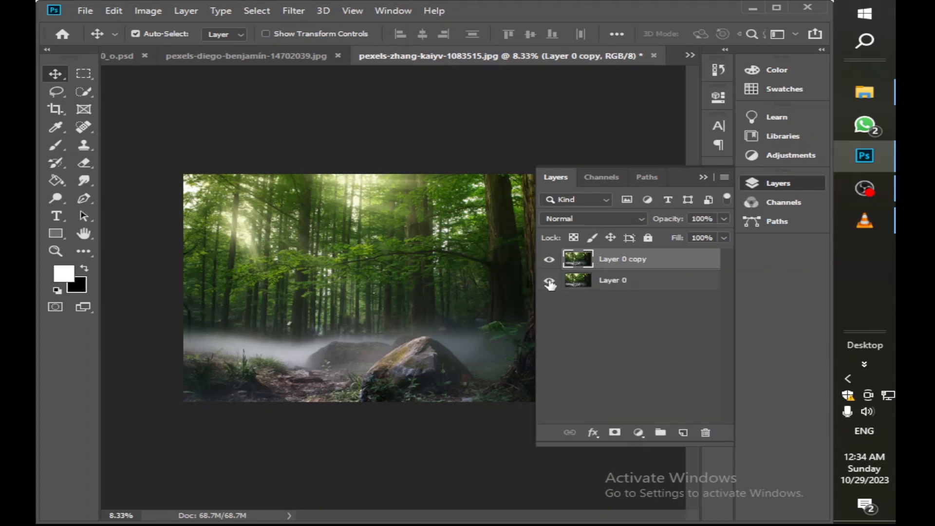
pyautogui.click(703, 177)
# - Select the large foreground rock in the misty forest photo with the Quick Selection tool
pyautogui.scroll(5, 494, 330)
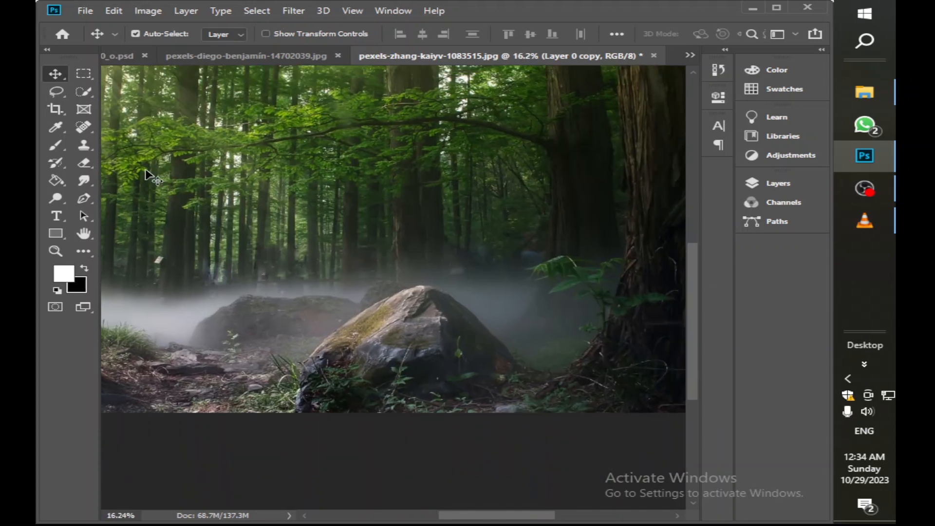
pyautogui.click(83, 91)
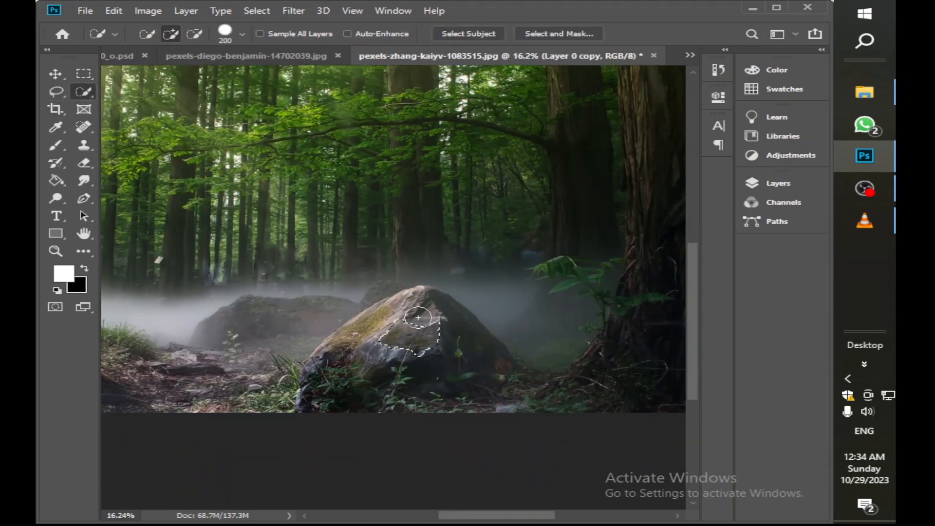
pyautogui.click(485, 370)
pyautogui.click(55, 73)
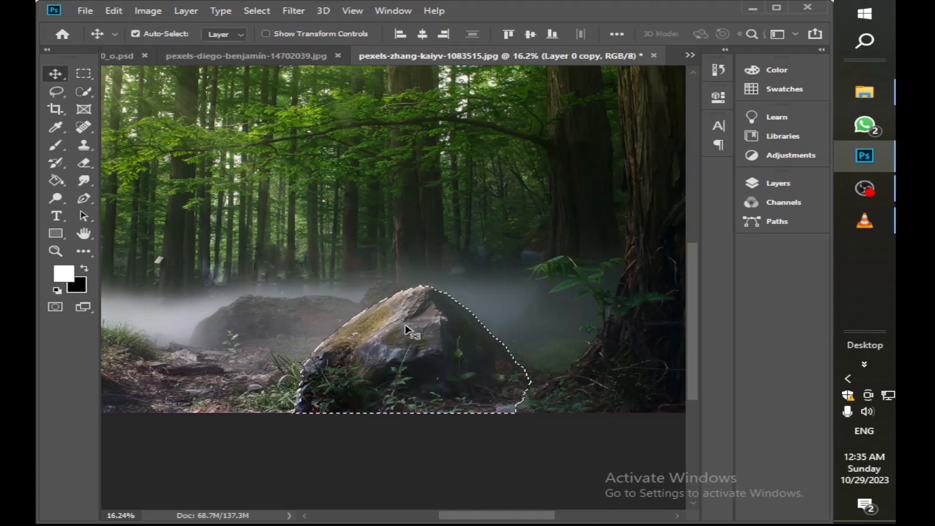
# - Isolate the selected rock on its own layer and transfer it to the pexels-diego-benjamín-14702039.jpg composite
pyautogui.click(775, 183)
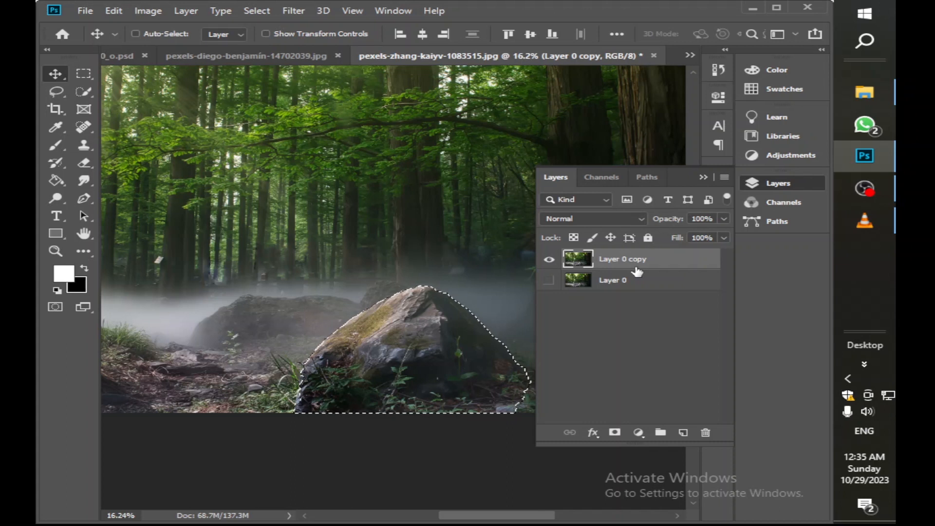
pyautogui.hotkey('ctrl', 'j')
pyautogui.click(550, 281)
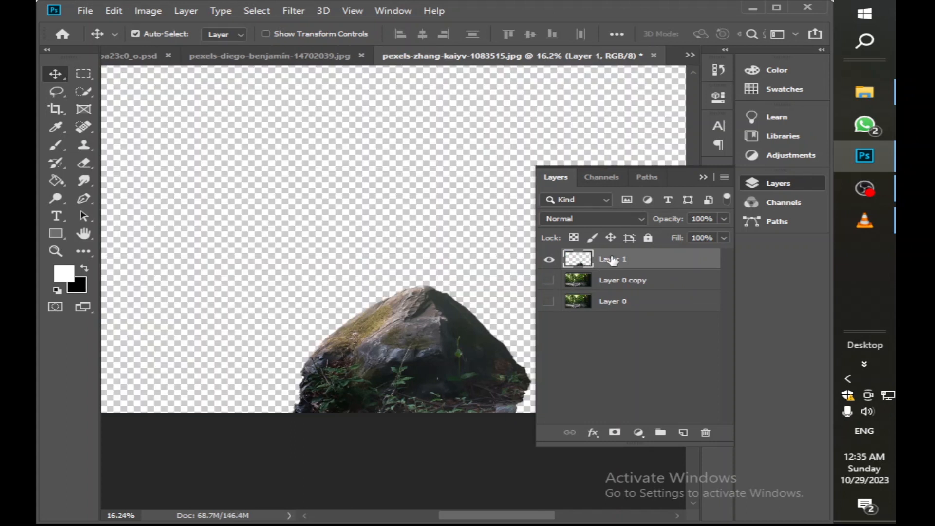
pyautogui.moveTo(612, 261); pyautogui.dragTo(429, 243)
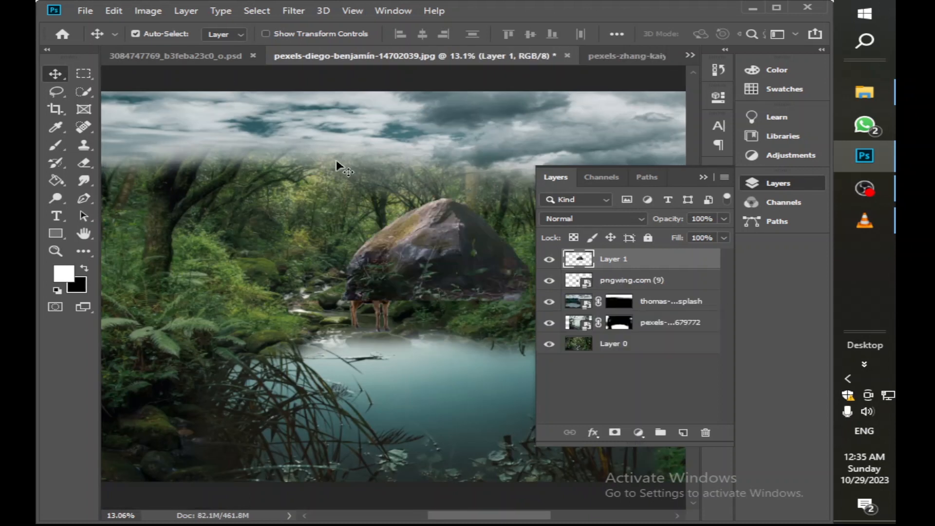
pyautogui.click(704, 176)
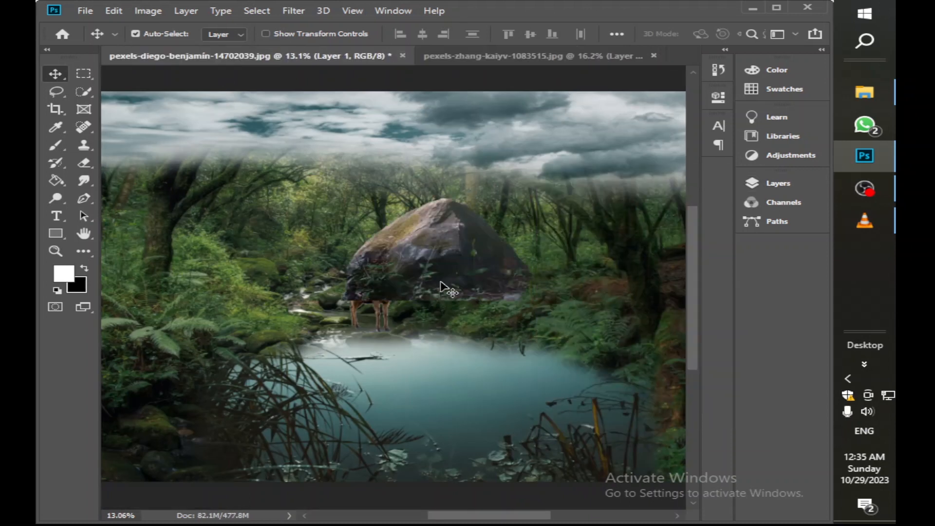
# - Scale the rock down to 19.37% and position it beneath the deer's front legs
pyautogui.hotkey('ctrl', 't')
pyautogui.moveTo(455, 255); pyautogui.dragTo(440, 320)
pyautogui.moveTo(421, 262); pyautogui.dragTo(407, 342)
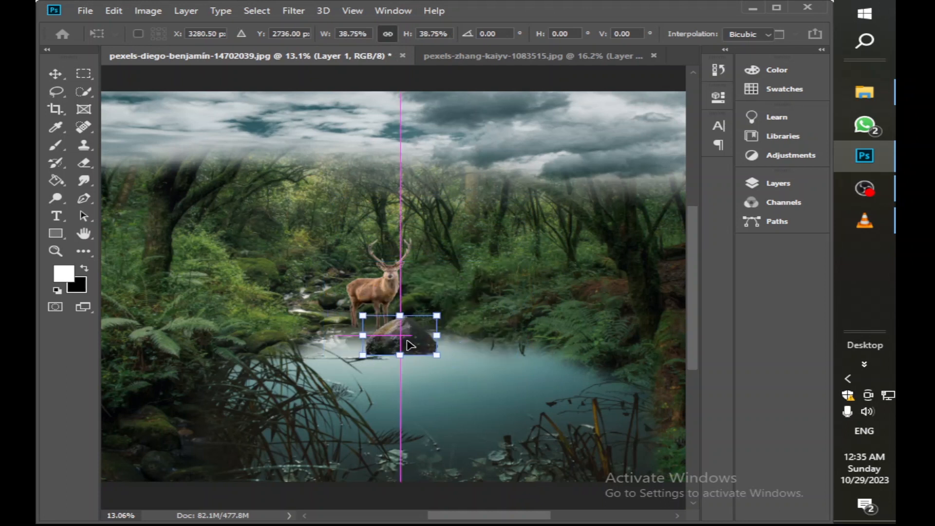
pyautogui.scroll(5, 443, 394)
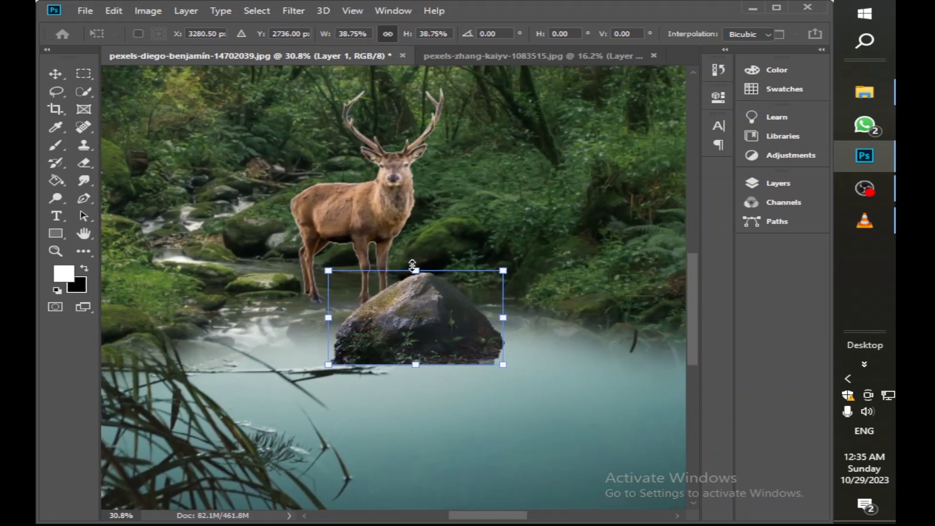
pyautogui.moveTo(413, 266); pyautogui.dragTo(500, 310)
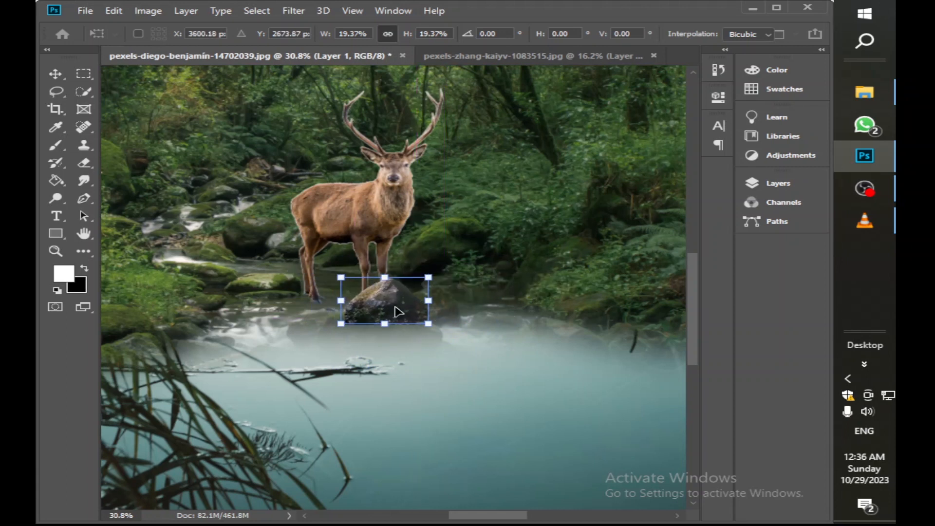
pyautogui.moveTo(399, 312); pyautogui.dragTo(386, 318)
pyautogui.click(778, 183)
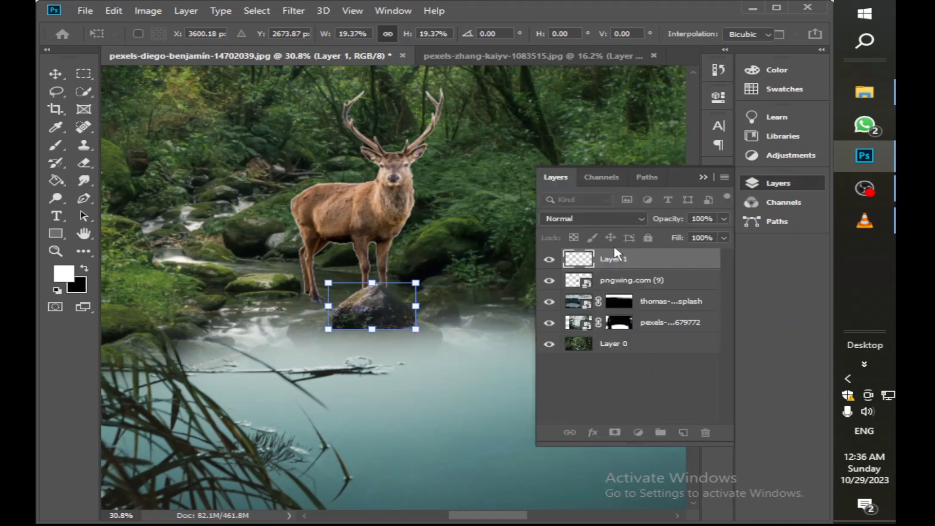
pyautogui.press('Return')
# - Duplicate the rock layer, scale the copy to 63.95%, and place it just right of the first rock
pyautogui.moveTo(626, 260); pyautogui.dragTo(683, 432)
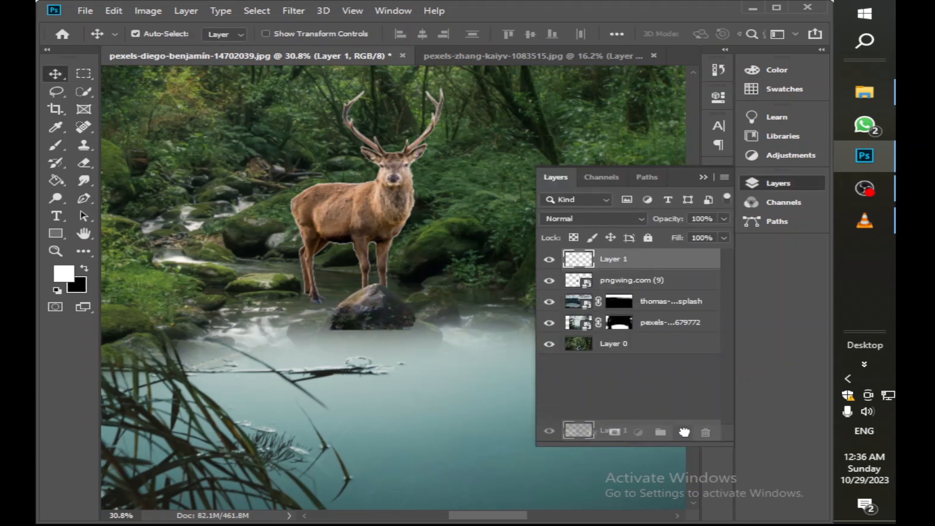
pyautogui.click(701, 177)
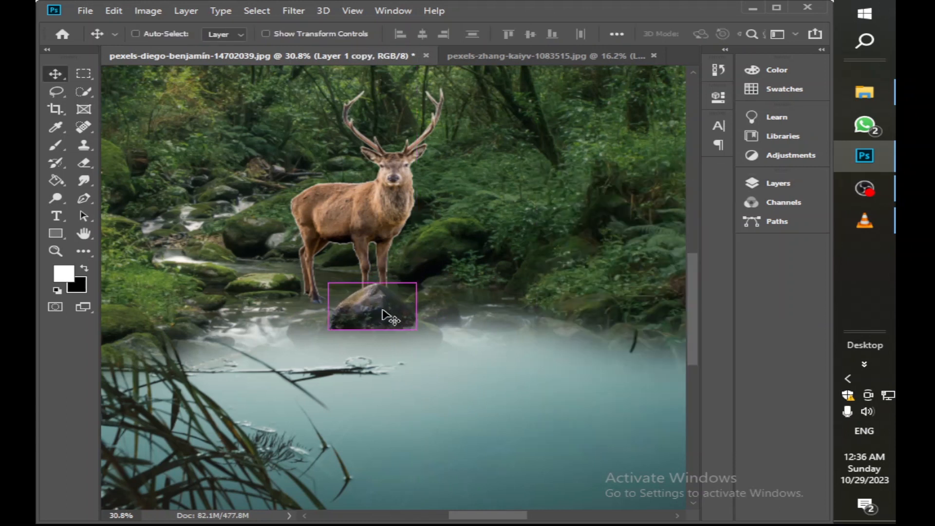
pyautogui.hotkey('ctrl', 't')
pyautogui.moveTo(389, 317); pyautogui.dragTo(477, 319)
pyautogui.moveTo(459, 282); pyautogui.dragTo(439, 312)
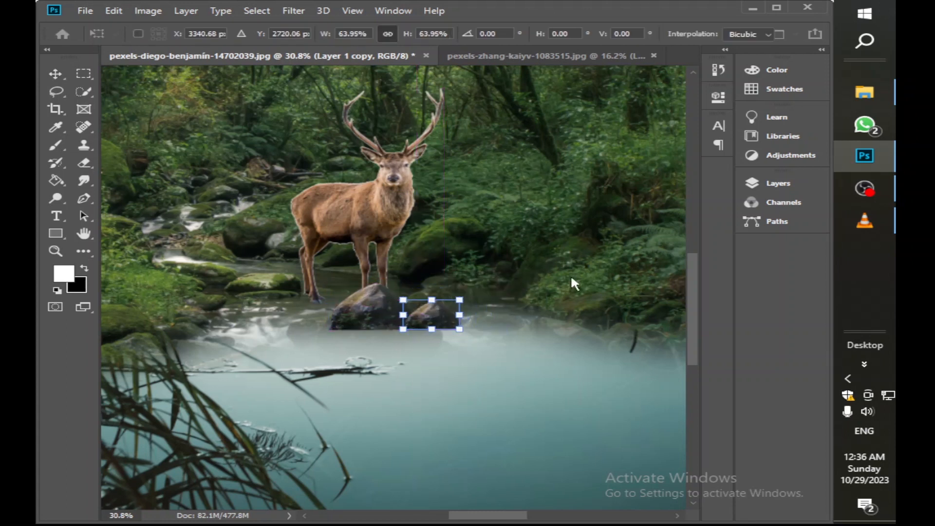
# - Move the smaller rock's layer below the larger rock's layer in the stack
pyautogui.click(778, 184)
pyautogui.moveTo(628, 266); pyautogui.dragTo(636, 291)
pyautogui.click(530, 265)
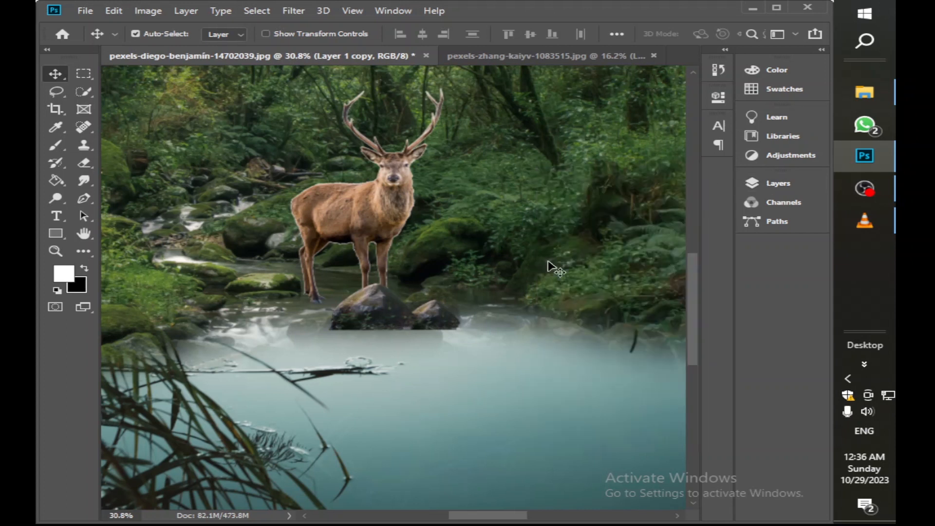
pyautogui.click(389, 319)
pyautogui.hotkey('ctrl', 't')
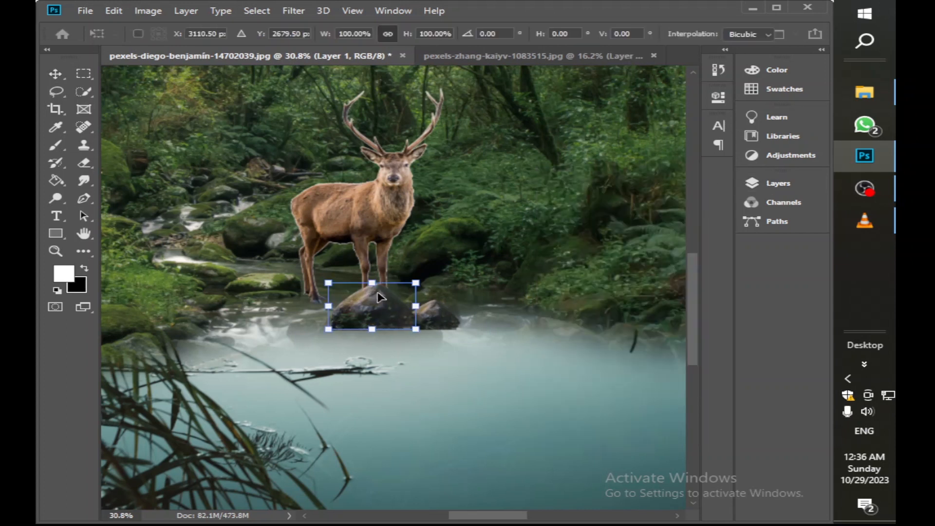
pyautogui.click(56, 74)
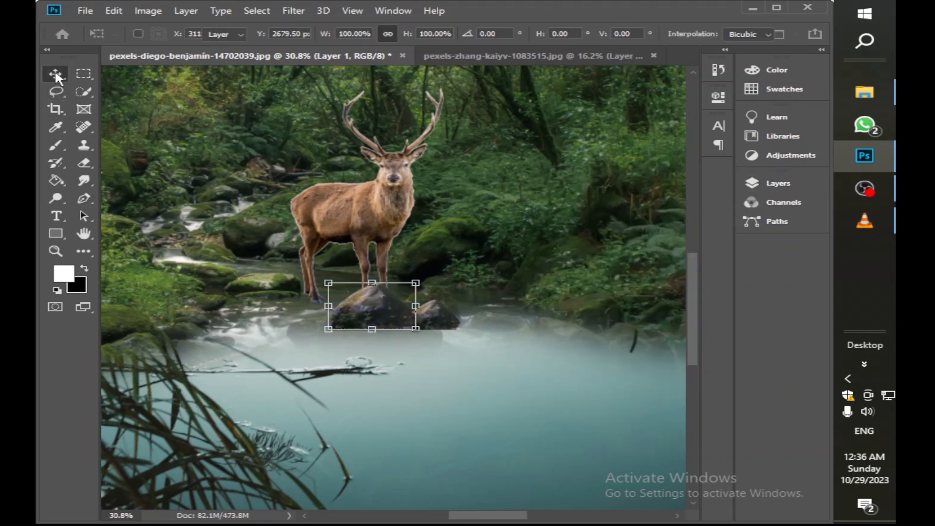
# - Group the two rock layers together and expand the group
pyautogui.click(442, 325)
pyautogui.click(770, 184)
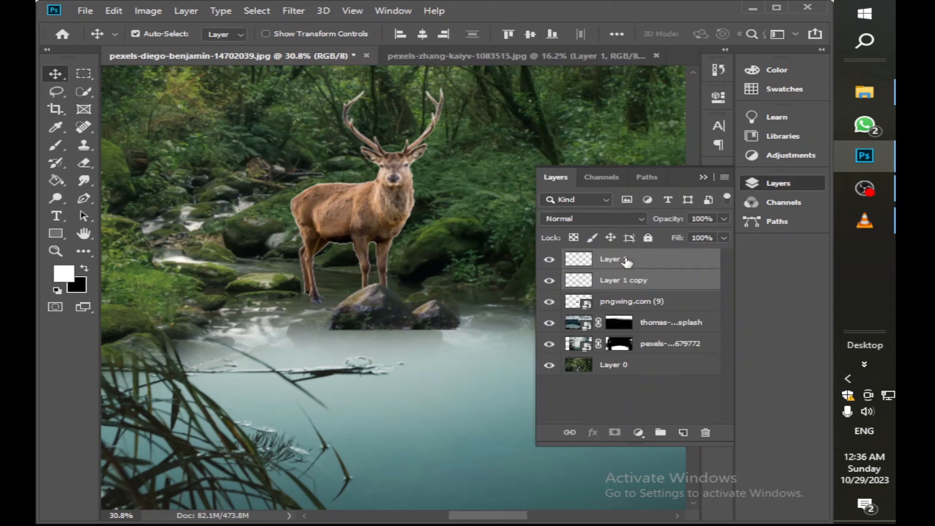
pyautogui.hotkey('ctrl', 'g')
pyautogui.click(567, 256)
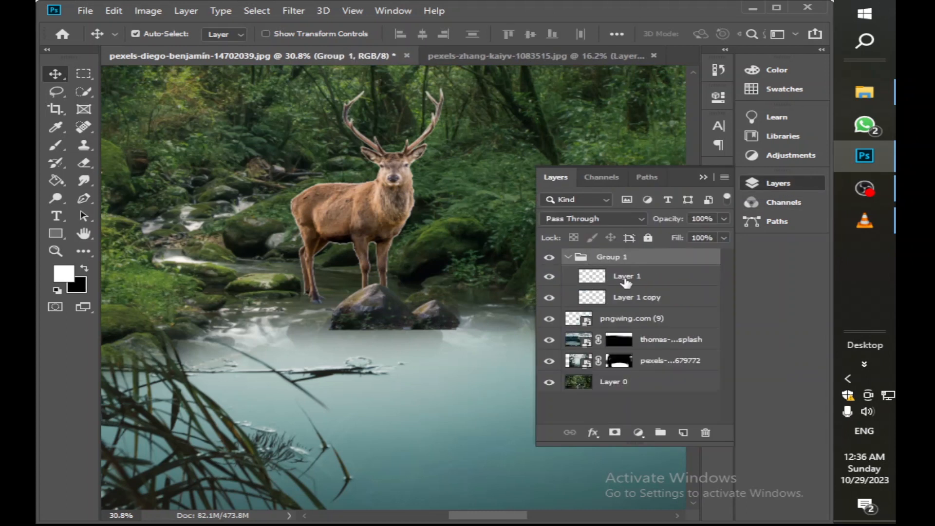
# - Add a layer mask to the smaller rock's layer, Layer 1 copy, inside the group
pyautogui.click(628, 276)
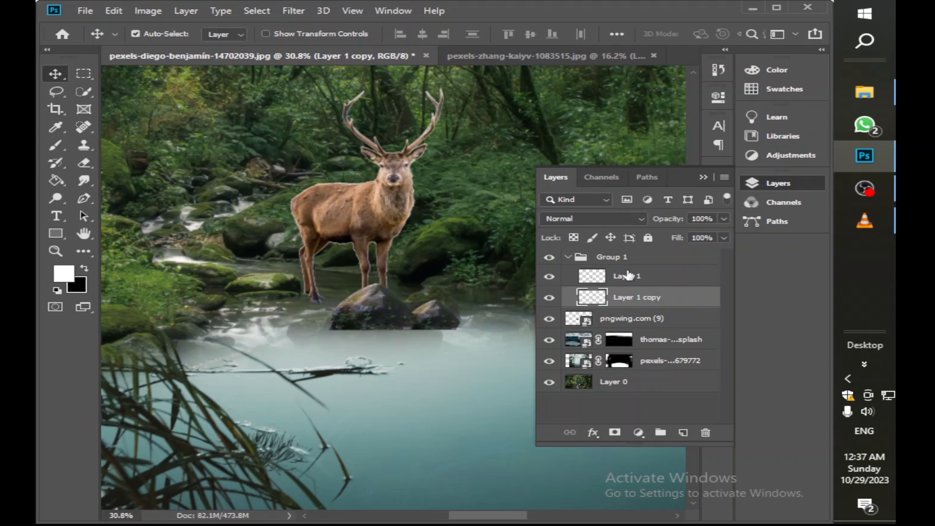
pyautogui.keyDown('shift'); pyautogui.click(632, 299); pyautogui.keyUp('shift')
pyautogui.click(611, 299)
pyautogui.click(614, 433)
pyautogui.click(702, 176)
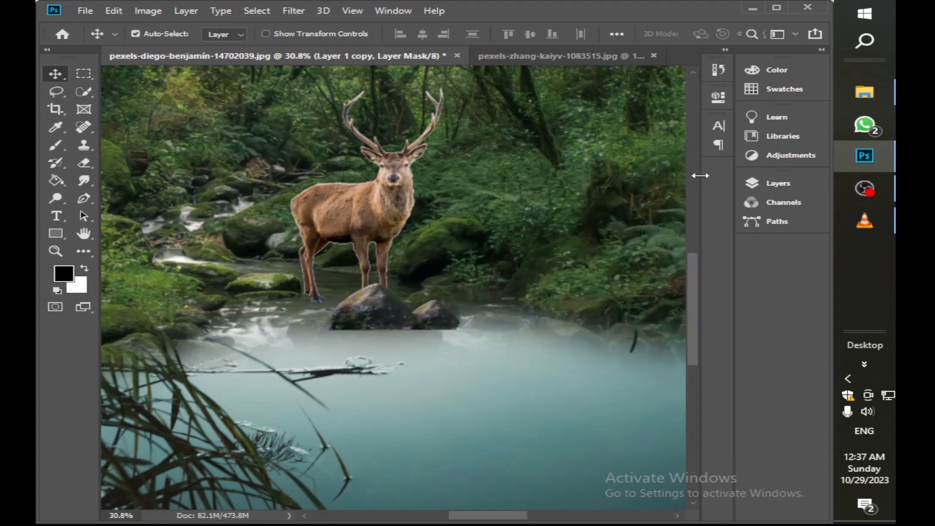
# - Reduce the mask brush to 90 px and fade the smaller rock's bottom edge into the water
pyautogui.scroll(5, 440, 347)
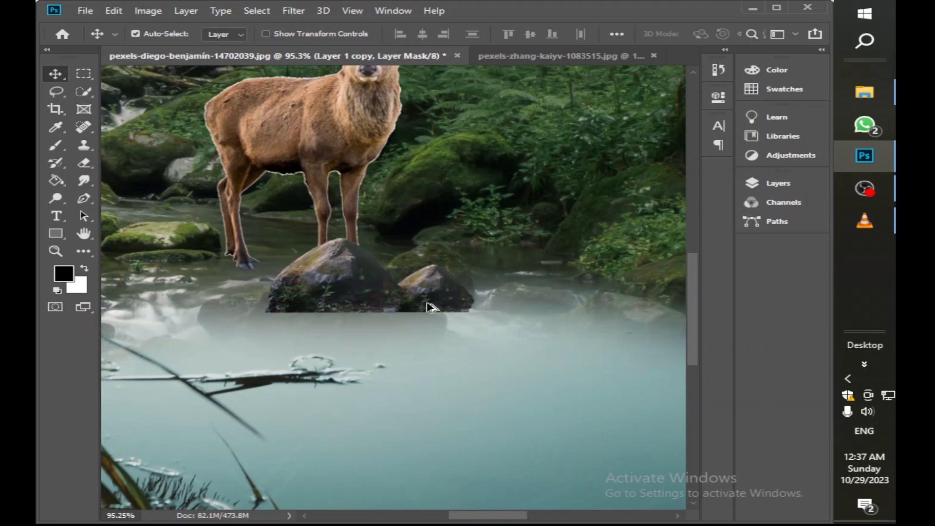
pyautogui.scroll(3, 458, 315)
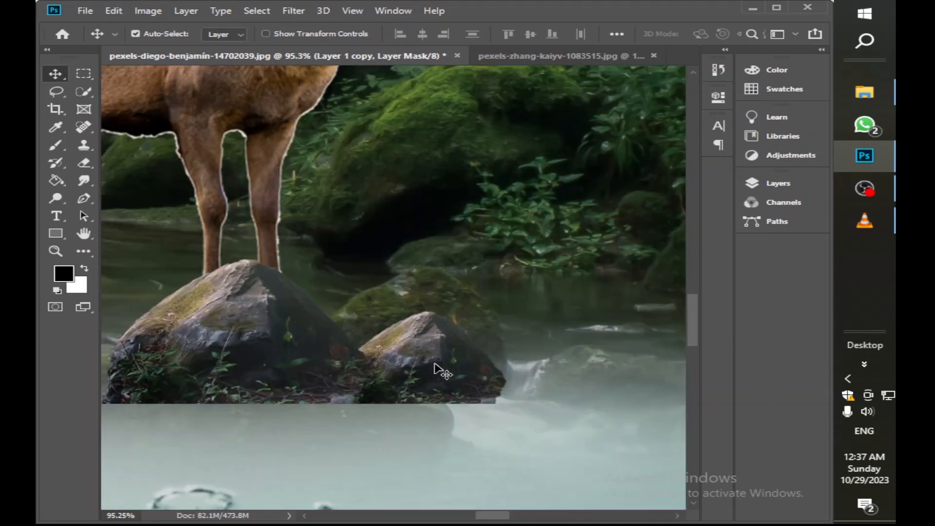
pyautogui.click(55, 142)
pyautogui.press('[')
pyautogui.press('[')
pyautogui.press('[')
pyautogui.press('[')
pyautogui.press('[')
pyautogui.press('[')
pyautogui.press('[')
pyautogui.press('[')
pyautogui.press('[')
pyautogui.press('[')
pyautogui.press('[')
pyautogui.press('[')
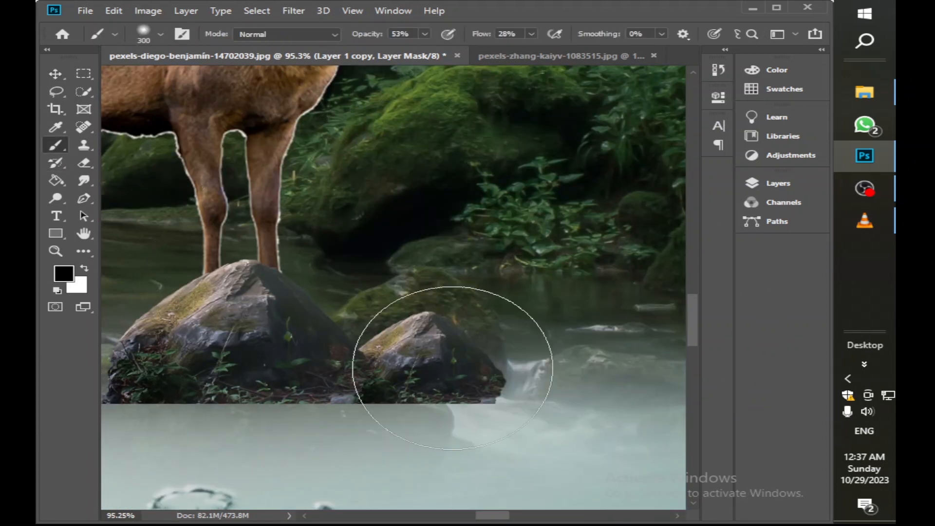
pyautogui.moveTo(506, 420)
pyautogui.mouseDown()
pyautogui.moveTo(320, 418)
pyautogui.moveTo(407, 419)
pyautogui.mouseUp()
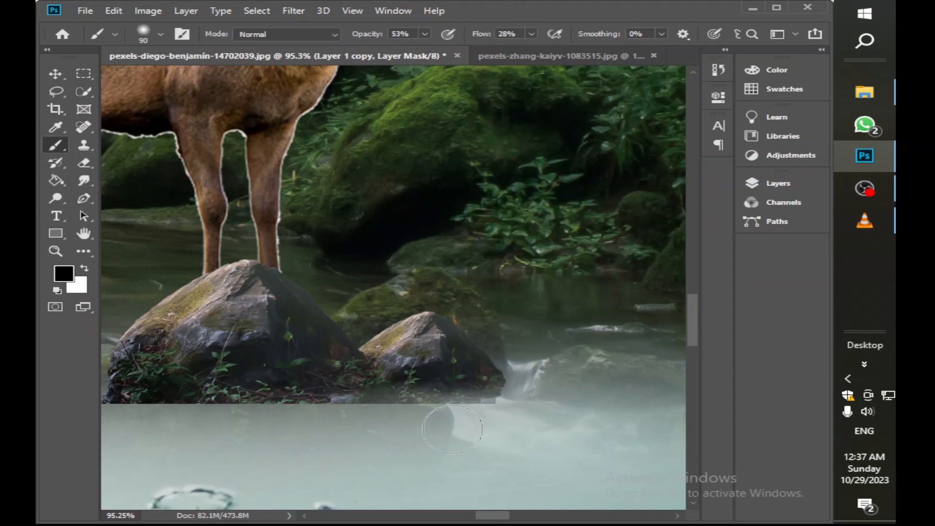
# - Raise the mask brush opacity to 71%, reduce it to 40 px, and fade the smaller rock's bottom edge into the water
pyautogui.keyDown('alt'); pyautogui.scroll(5, 459, 457); pyautogui.keyUp('alt')
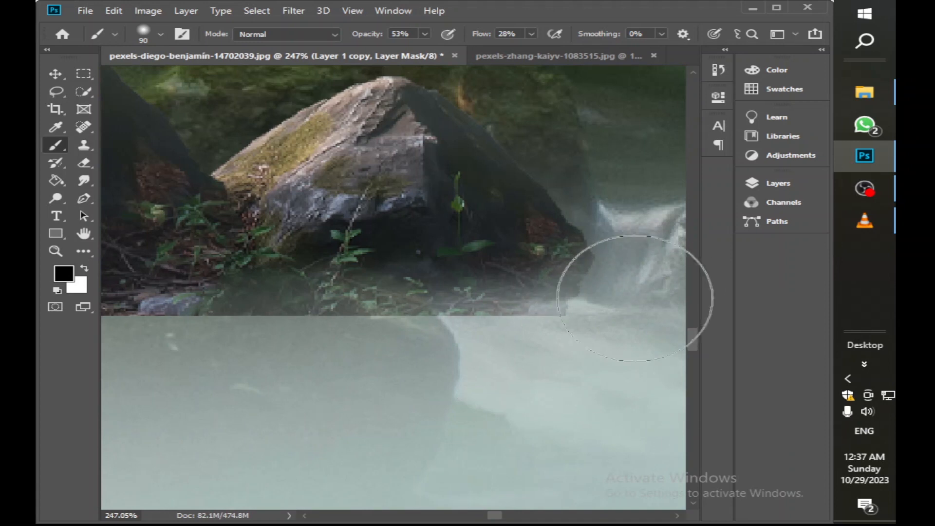
pyautogui.moveTo(427, 45); pyautogui.dragTo(441, 46)
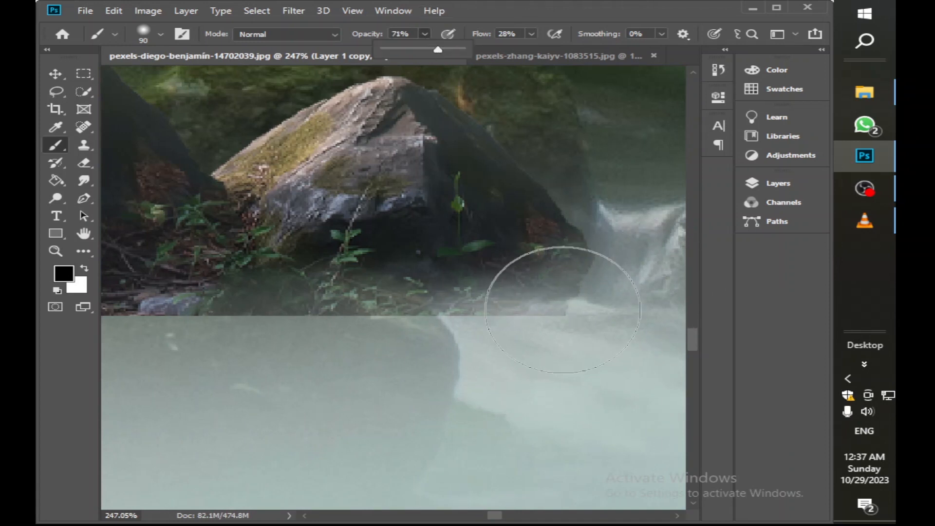
pyautogui.moveTo(475, 357); pyautogui.dragTo(473, 373)
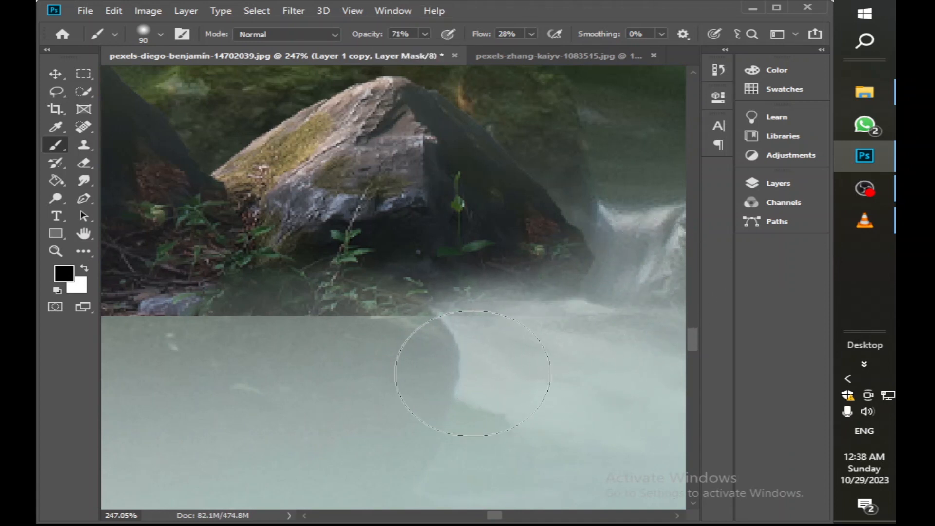
pyautogui.moveTo(582, 328)
pyautogui.mouseDown()
pyautogui.moveTo(197, 319)
pyautogui.moveTo(221, 333)
pyautogui.moveTo(172, 319)
pyautogui.moveTo(436, 315)
pyautogui.moveTo(482, 333)
pyautogui.moveTo(658, 286)
pyautogui.mouseUp()
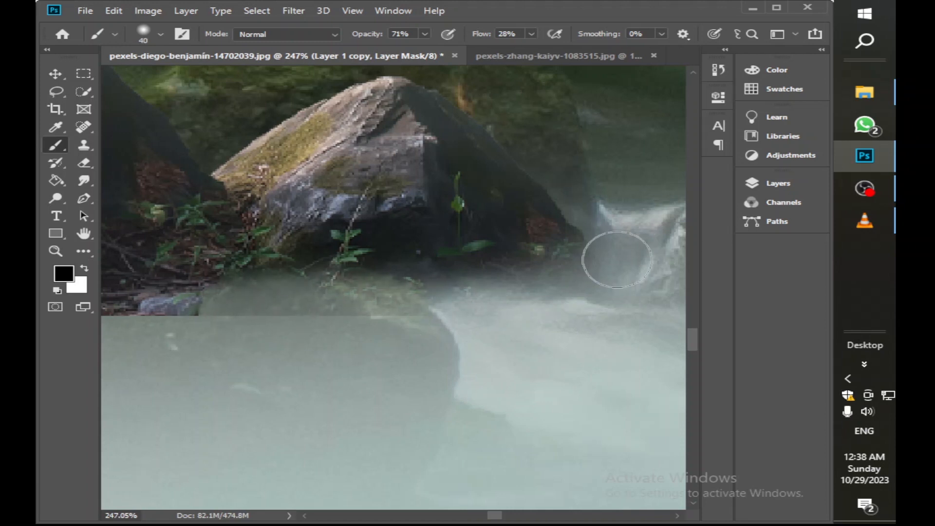
pyautogui.moveTo(182, 329)
pyautogui.mouseDown()
pyautogui.moveTo(428, 364)
pyautogui.moveTo(436, 355)
pyautogui.moveTo(346, 351)
pyautogui.moveTo(367, 369)
pyautogui.moveTo(548, 364)
pyautogui.mouseUp()
# - Target the larger rock's Layer 1 mask and fade the rock's bottom edge into the water with the 40 px brush
pyautogui.click(775, 183)
pyautogui.click(662, 274)
pyautogui.click(630, 273)
pyautogui.click(461, 360)
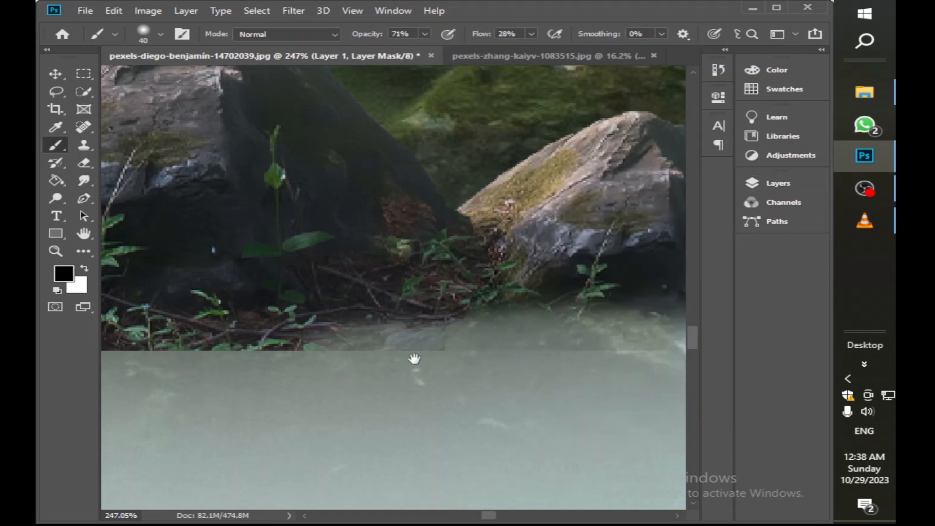
pyautogui.moveTo(338, 367)
pyautogui.mouseDown()
pyautogui.moveTo(560, 390)
pyautogui.moveTo(610, 371)
pyautogui.moveTo(355, 382)
pyautogui.mouseUp()
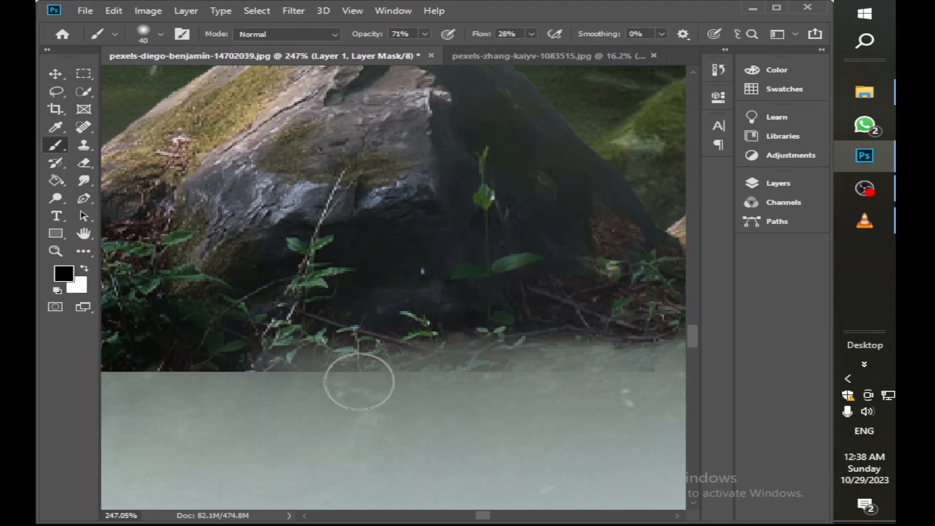
pyautogui.scroll(-3, 355, 382)
pyautogui.moveTo(323, 325); pyautogui.dragTo(366, 332)
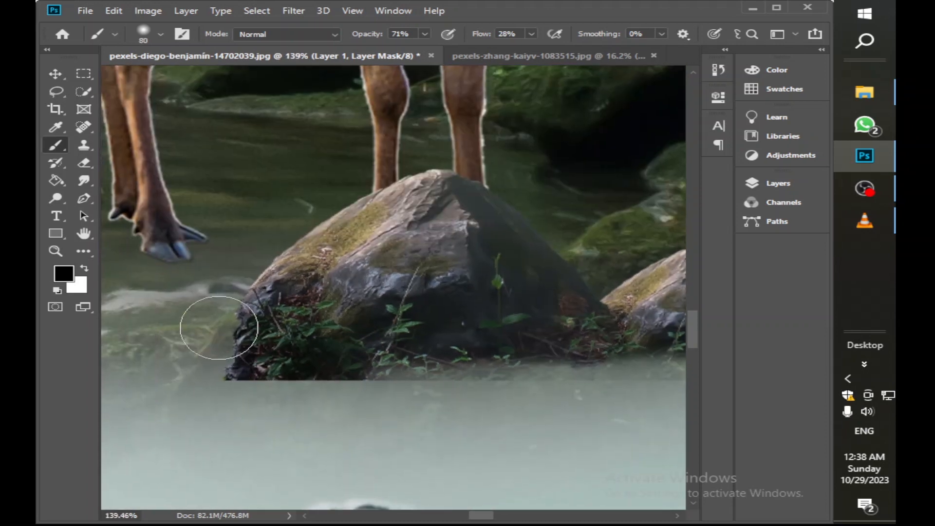
# - Enlarge the mask brush to 90 px, raise its opacity to 100%, and blend the larger rock's remaining hard edge into the water
pyautogui.press(']')
pyautogui.press(']')
pyautogui.press(']')
pyautogui.press(']')
pyautogui.press(']')
pyautogui.moveTo(274, 398)
pyautogui.mouseDown()
pyautogui.moveTo(314, 386)
pyautogui.moveTo(230, 396)
pyautogui.mouseUp()
pyautogui.moveTo(424, 33); pyautogui.dragTo(453, 58)
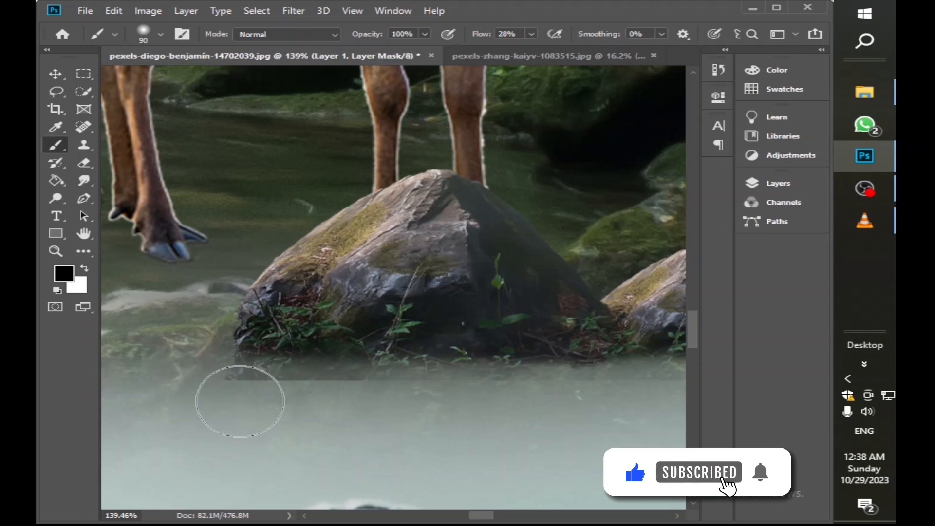
pyautogui.moveTo(236, 397)
pyautogui.mouseDown()
pyautogui.moveTo(217, 396)
pyautogui.moveTo(471, 410)
pyautogui.moveTo(386, 411)
pyautogui.mouseUp()
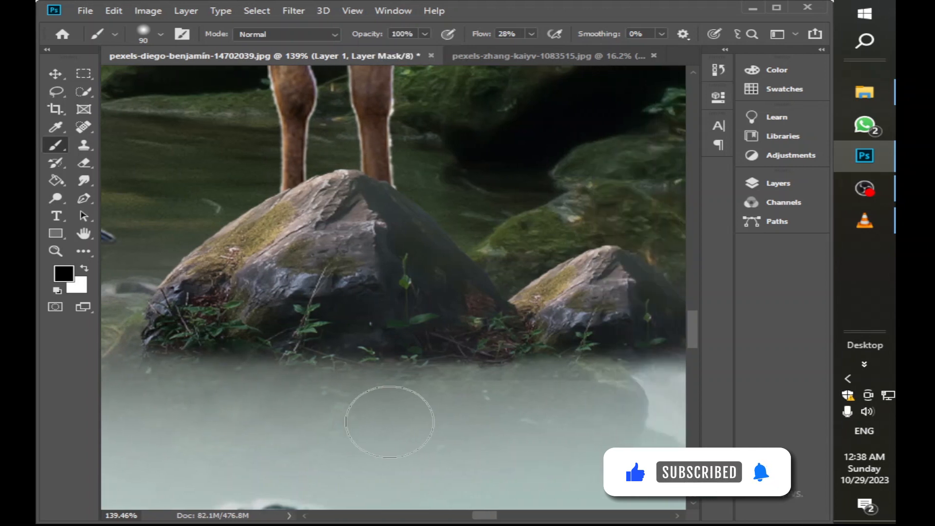
pyautogui.moveTo(553, 394); pyautogui.dragTo(428, 403)
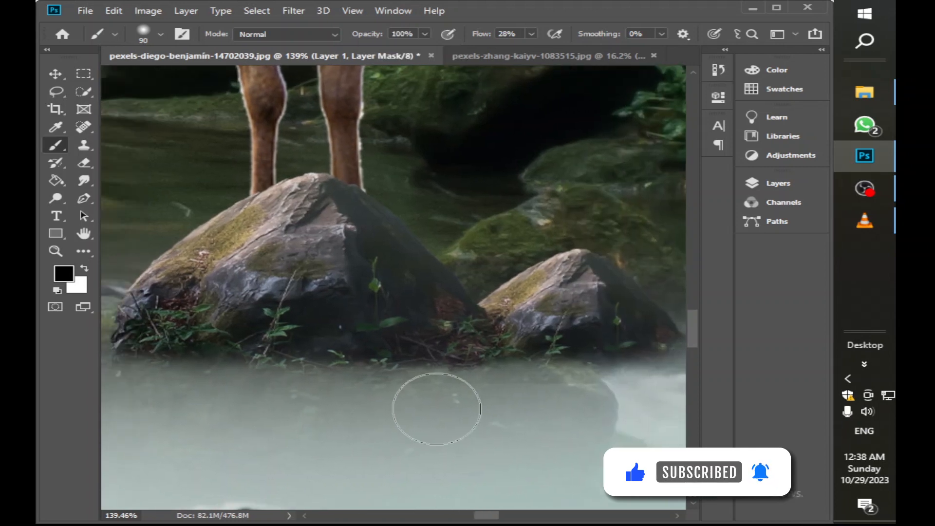
pyautogui.moveTo(512, 390); pyautogui.dragTo(434, 392)
# - Target the mask of Layer 1 copy and blend the smaller rock's remaining lower edge, checking the whole composite
pyautogui.click(764, 188)
pyautogui.click(637, 298)
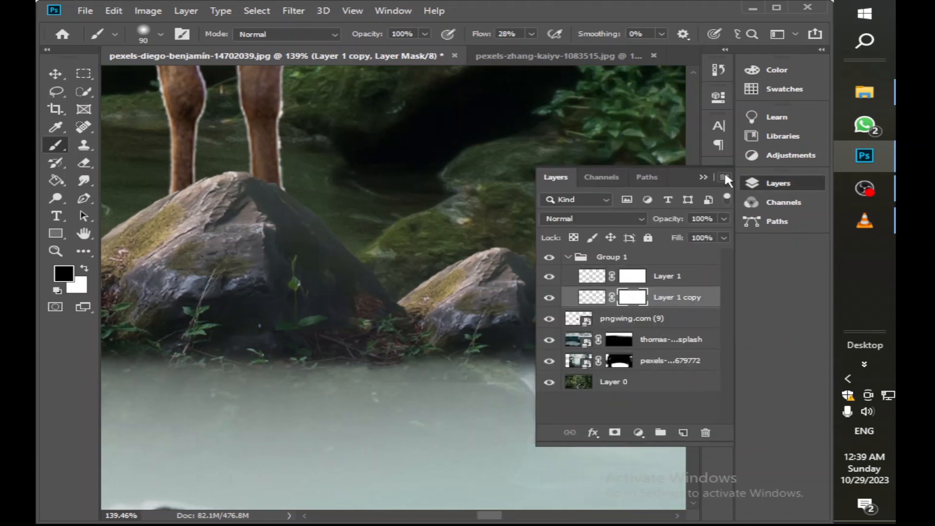
pyautogui.moveTo(585, 343)
pyautogui.mouseDown()
pyautogui.moveTo(512, 407)
pyautogui.moveTo(485, 403)
pyautogui.mouseUp()
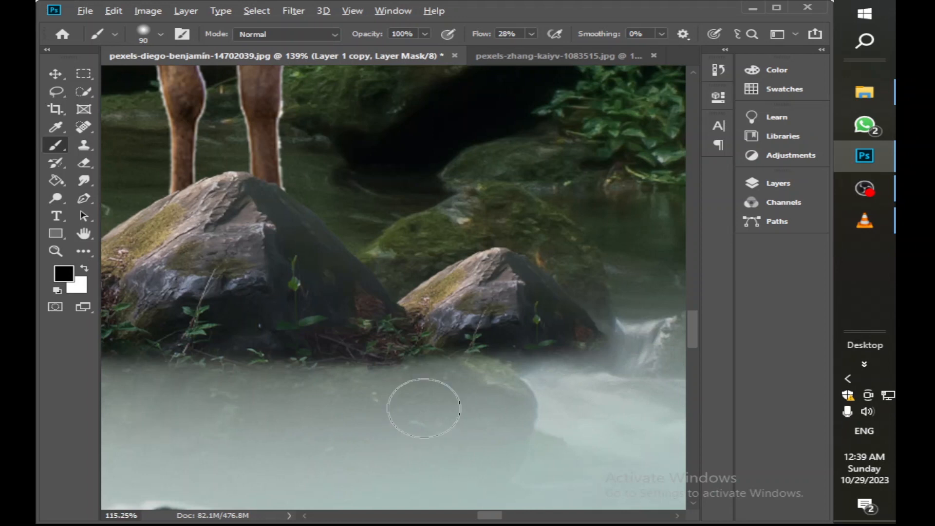
pyautogui.scroll(-6, 432, 403)
pyautogui.scroll(-5, 431, 403)
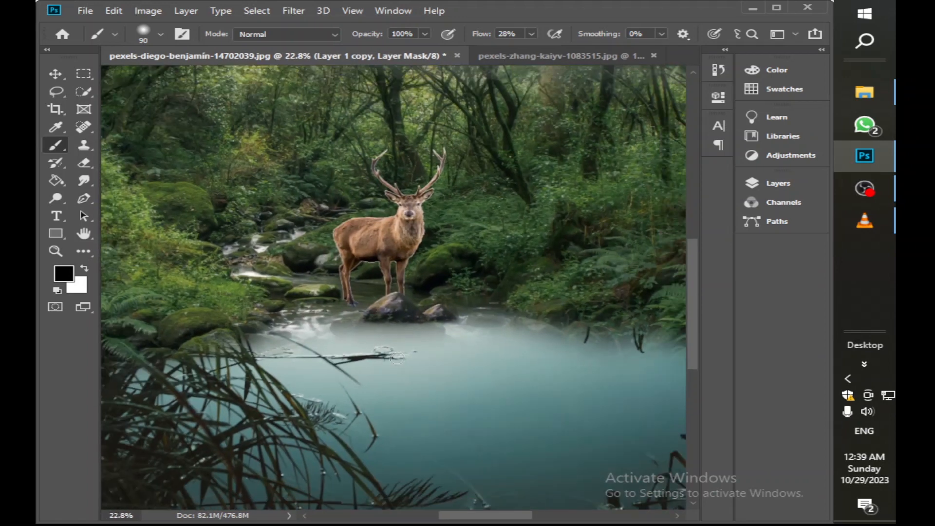
pyautogui.scroll(-4, 437, 369)
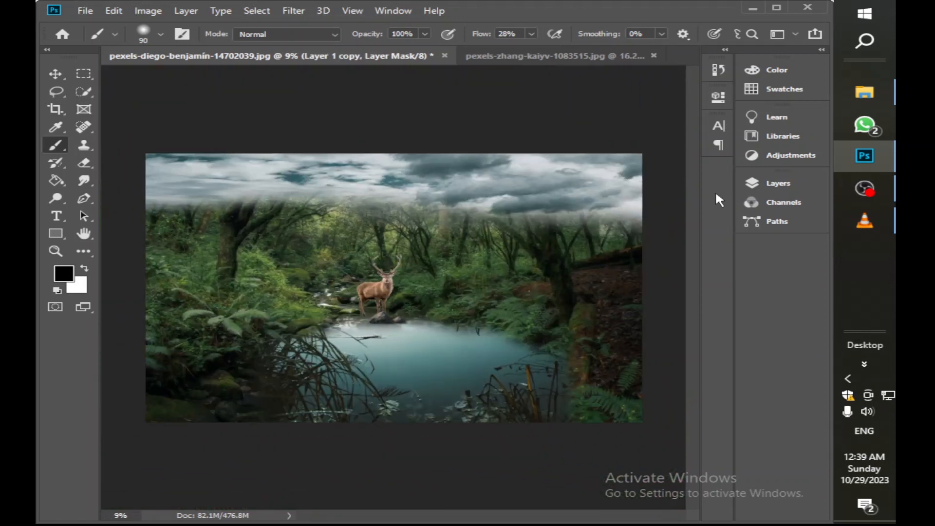
# - Close the rock document pexels-zhang-kaiyv-1083515.jpg without saving and open the moon photo pexels-dorjan-frrokaj-11838503.jpg from the file folder
pyautogui.click(643, 57)
pyautogui.click(654, 56)
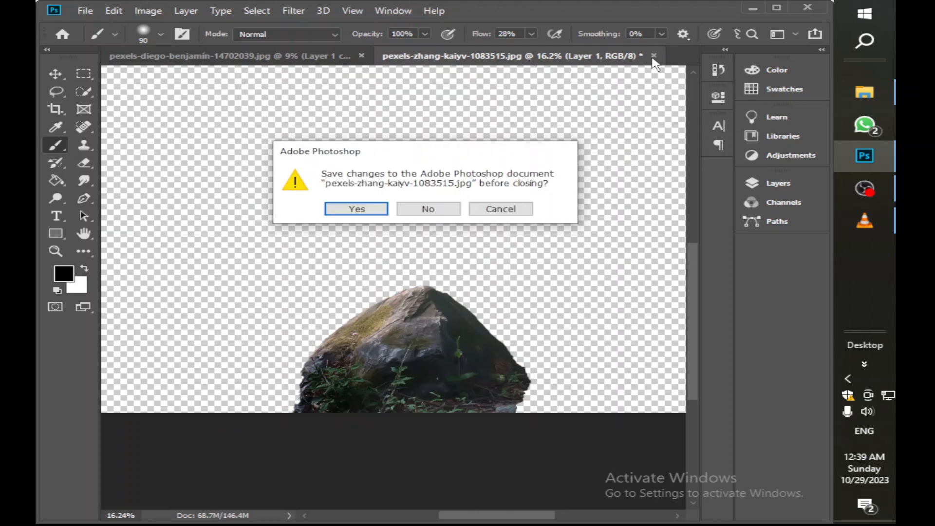
pyautogui.click(428, 209)
pyautogui.click(869, 92)
pyautogui.click(173, 103)
pyautogui.moveTo(172, 103); pyautogui.dragTo(486, 55)
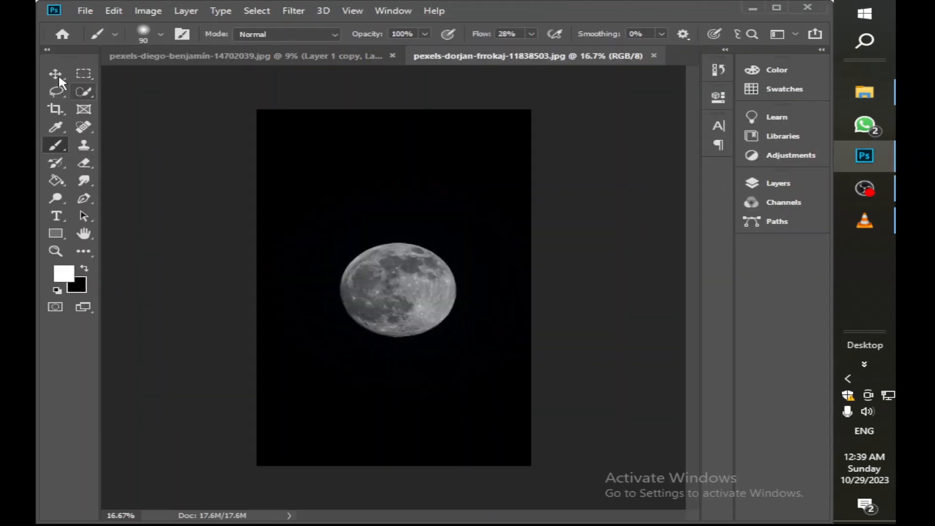
# - Choose the Elliptical Marquee tool and reload the moon photo by closing it without saving and reopening it from the file folder
pyautogui.rightClick(86, 72)
pyautogui.click(195, 87)
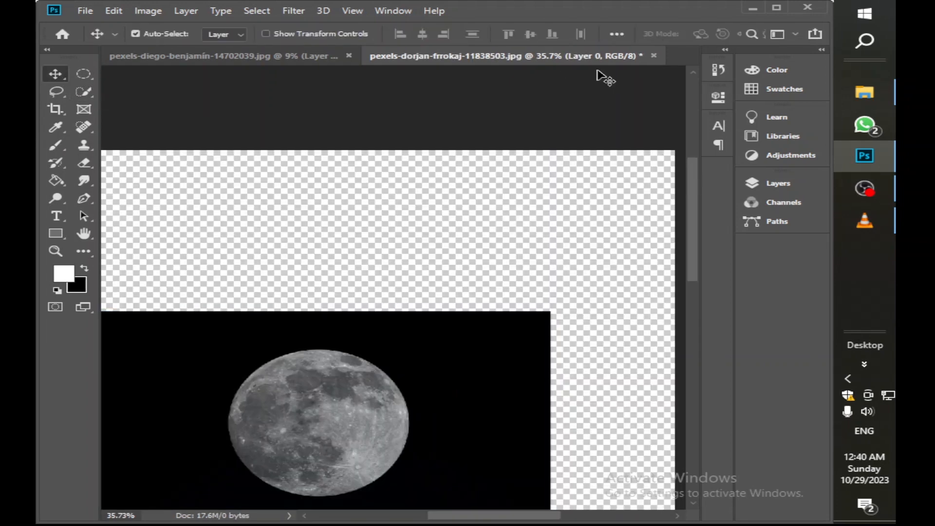
pyautogui.hotkey('ctrl', 'w')
pyautogui.press('n')
pyautogui.click(865, 92)
pyautogui.moveTo(181, 103); pyautogui.dragTo(509, 63)
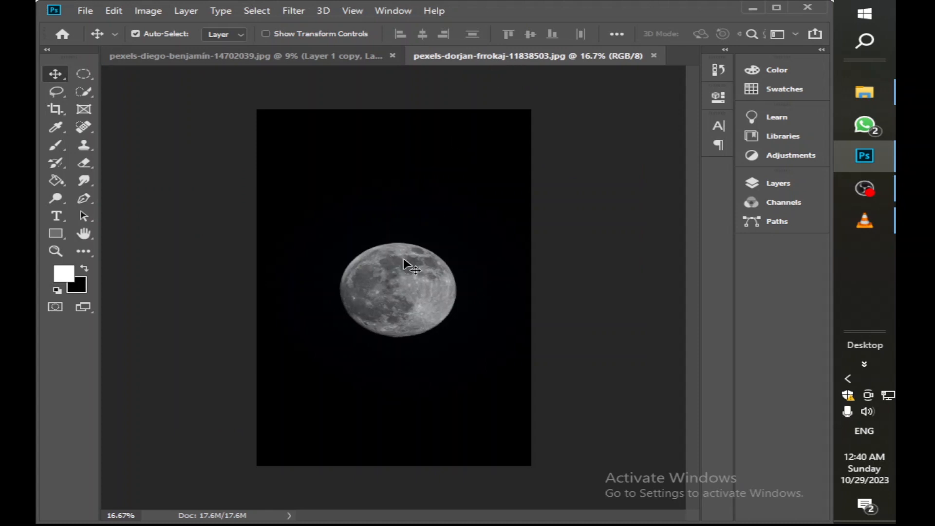
# - Select the moon with an elliptical marquee, unlock the background layer, and copy the selected moon to its own layer
pyautogui.scroll(5, 405, 266)
pyautogui.click(84, 74)
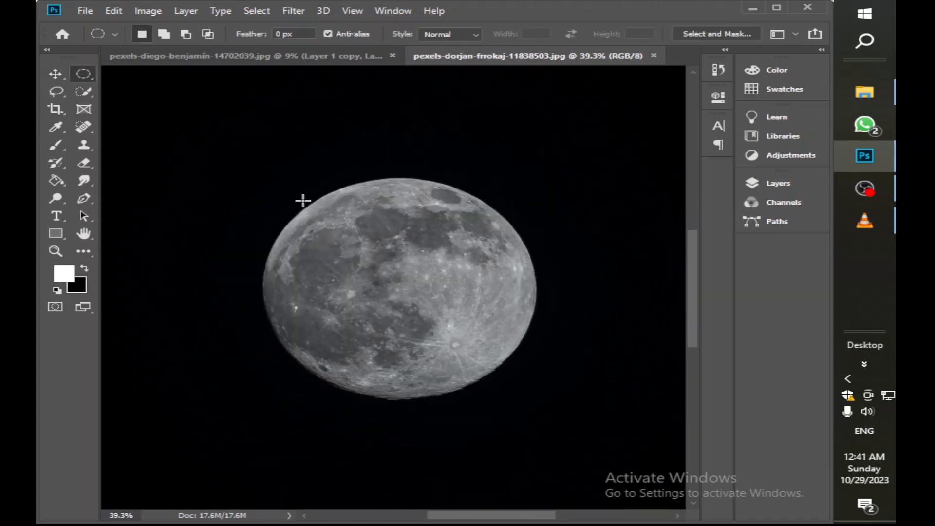
pyautogui.moveTo(303, 200); pyautogui.dragTo(551, 411)
pyautogui.moveTo(365, 211); pyautogui.dragTo(336, 206)
pyautogui.click(801, 183)
pyautogui.click(703, 264)
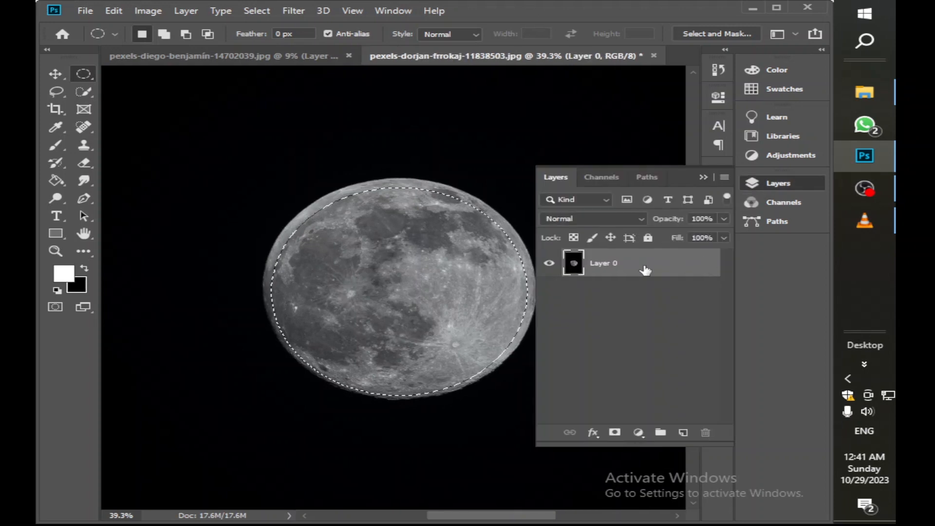
pyautogui.hotkey('ctrl', 'j')
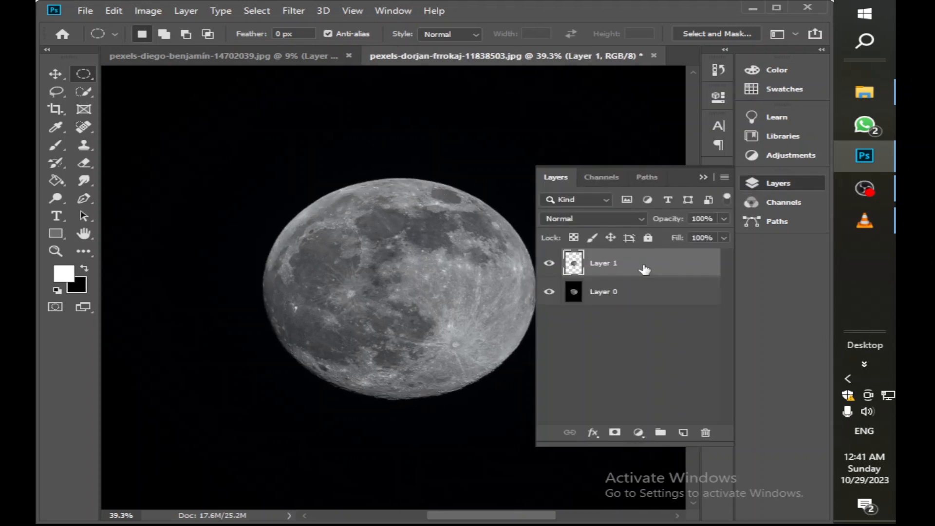
# - Bring the moon layer into the forest composite and place it at the top of Group 1
pyautogui.moveTo(644, 269); pyautogui.dragTo(375, 236)
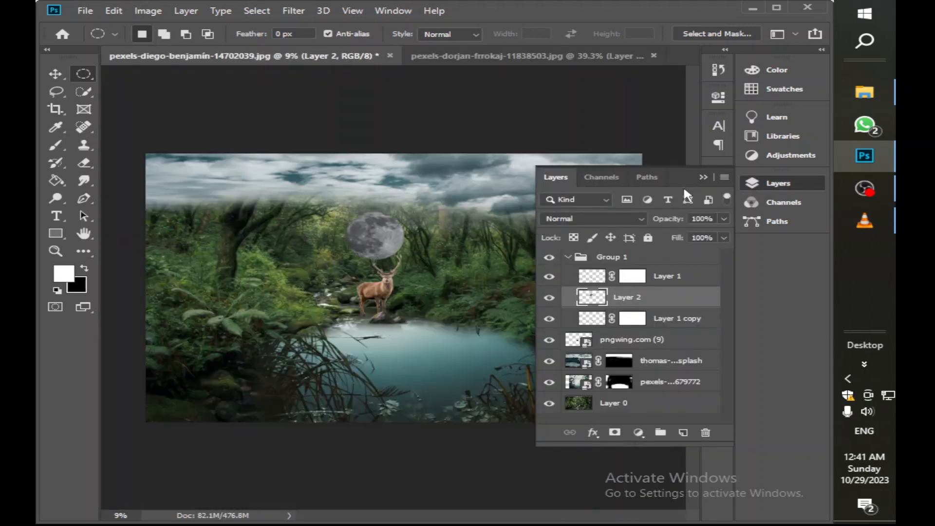
pyautogui.moveTo(639, 302); pyautogui.dragTo(615, 325)
pyautogui.click(568, 258)
pyautogui.click(568, 257)
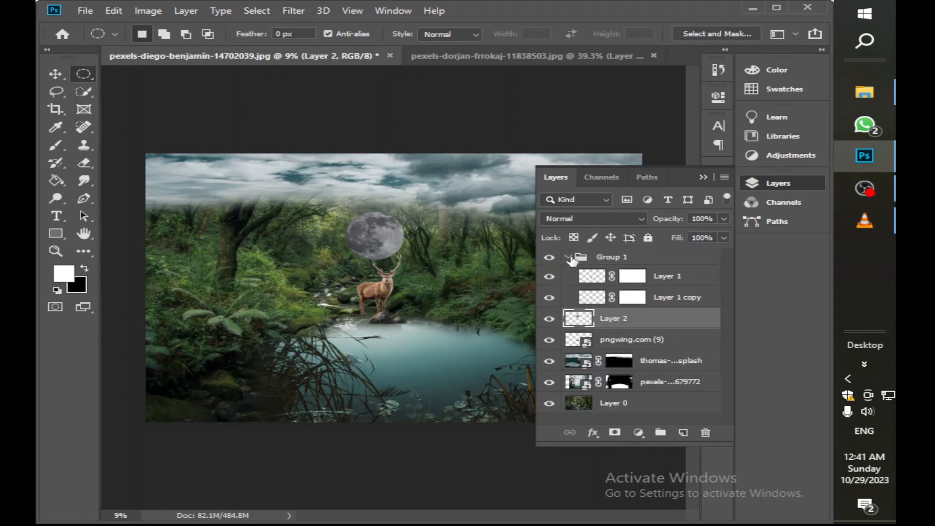
pyautogui.click(568, 258)
pyautogui.moveTo(619, 274); pyautogui.dragTo(615, 257)
pyautogui.click(704, 177)
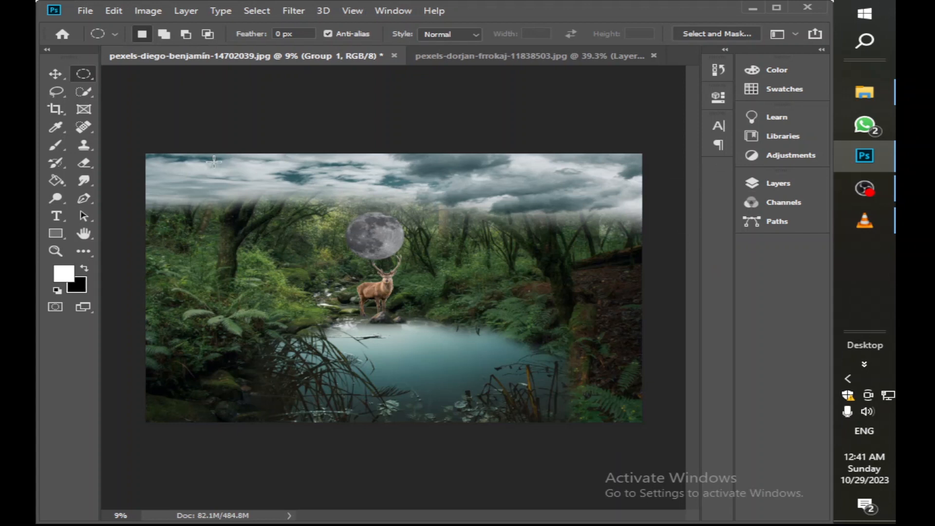
# - Scale the moon down and place it among the clouds in the right part of the sky
pyautogui.press('v')
pyautogui.click(381, 227)
pyautogui.hotkey('ctrl', 't')
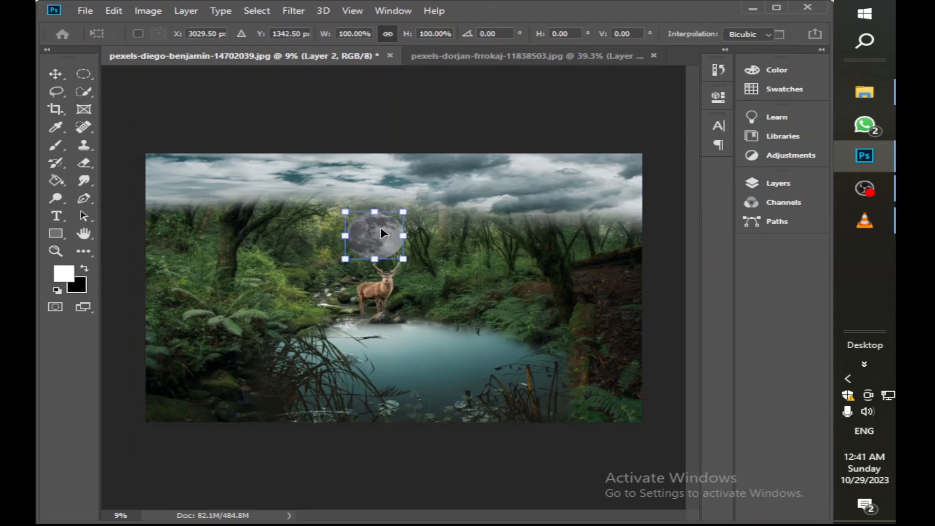
pyautogui.moveTo(381, 227); pyautogui.dragTo(539, 184)
pyautogui.click(292, 113)
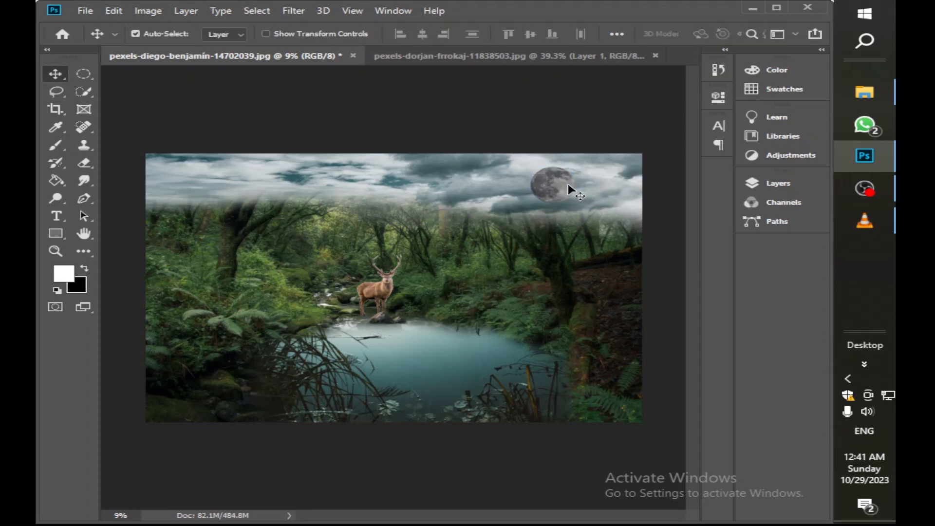
# - Collapse Group 1 and select the forest base layer, Layer 0, toggling its visibility off and on
pyautogui.click(777, 183)
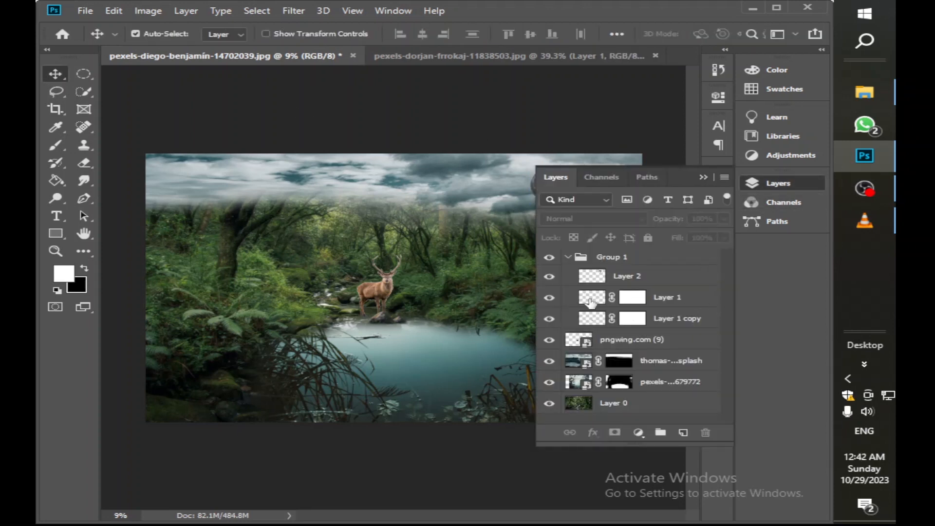
pyautogui.click(567, 257)
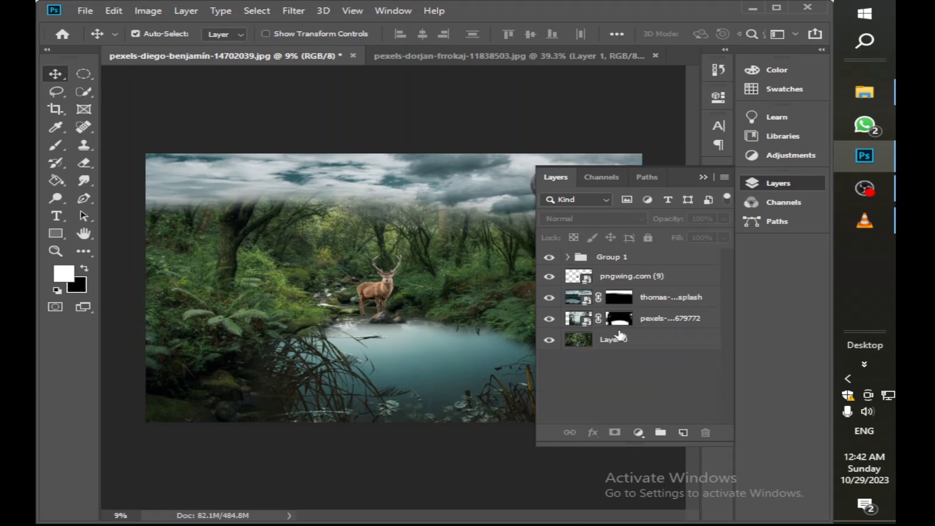
pyautogui.click(580, 340)
pyautogui.click(549, 340)
pyautogui.click(549, 340)
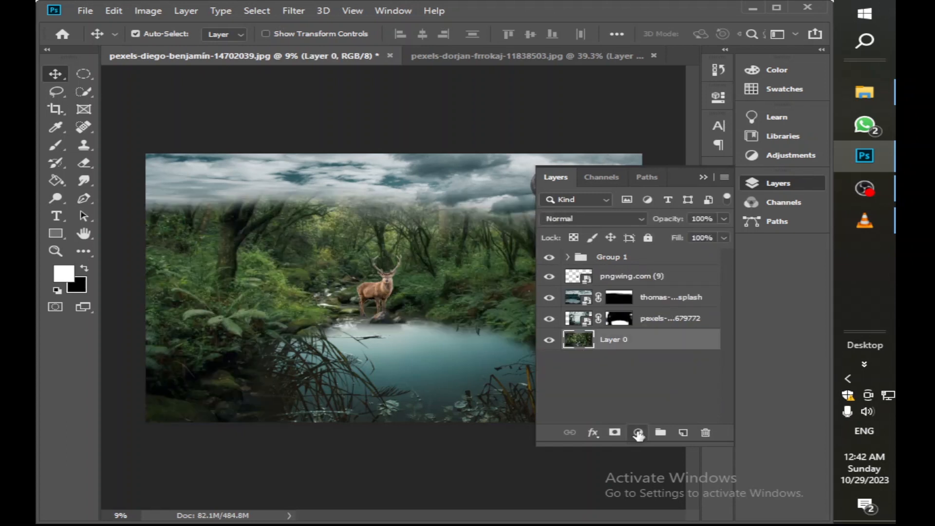
# - Try darkening the forest with a Levels adjustment layer above Layer 0, using black point 6 and midtone 0.53
pyautogui.click(638, 433)
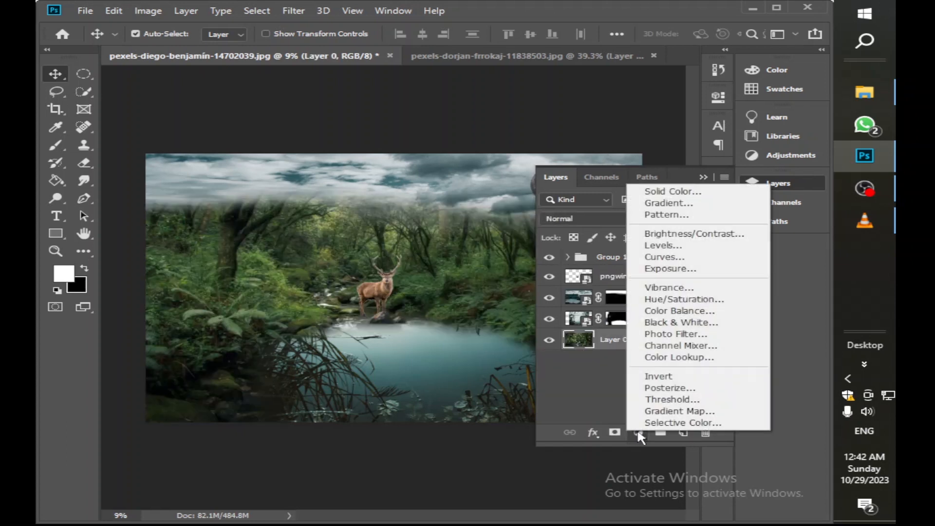
pyautogui.click(689, 249)
pyautogui.moveTo(497, 235); pyautogui.dragTo(515, 236)
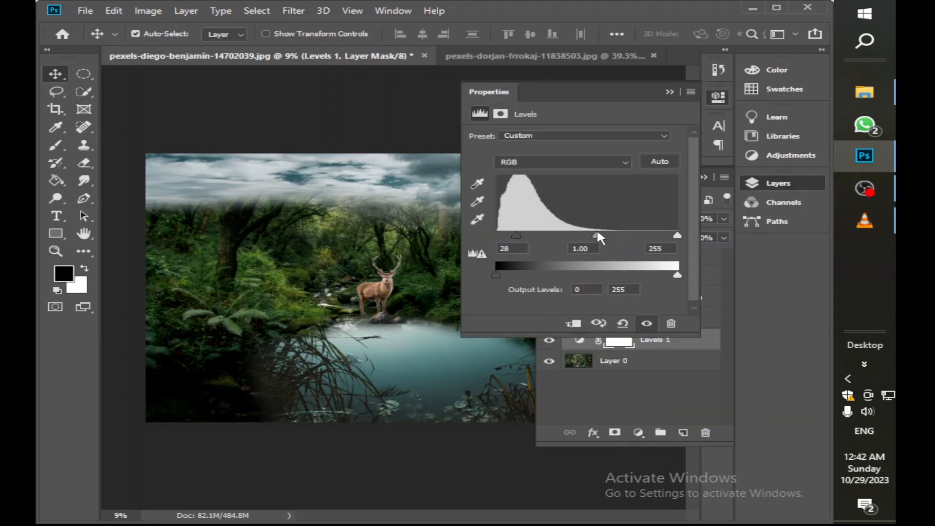
pyautogui.moveTo(596, 235); pyautogui.dragTo(620, 236)
pyautogui.moveTo(517, 235); pyautogui.dragTo(500, 235)
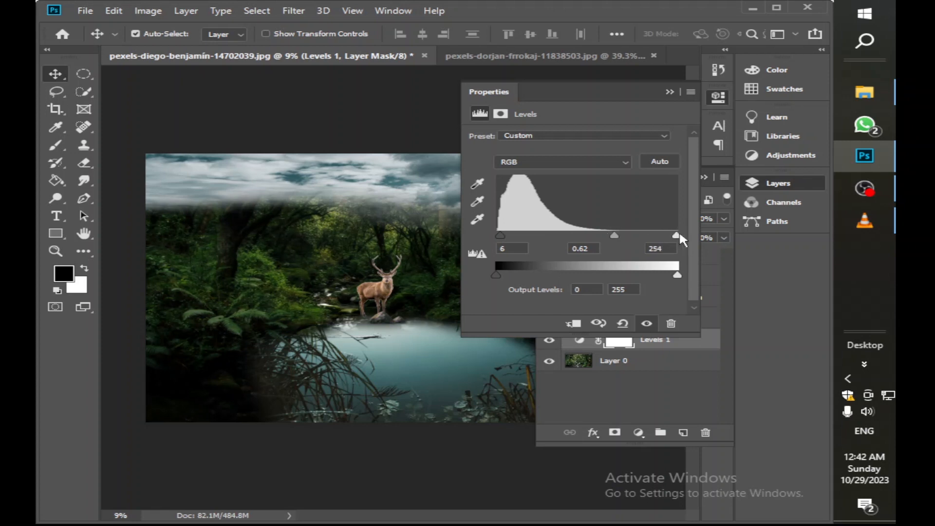
pyautogui.moveTo(620, 236); pyautogui.dragTo(623, 235)
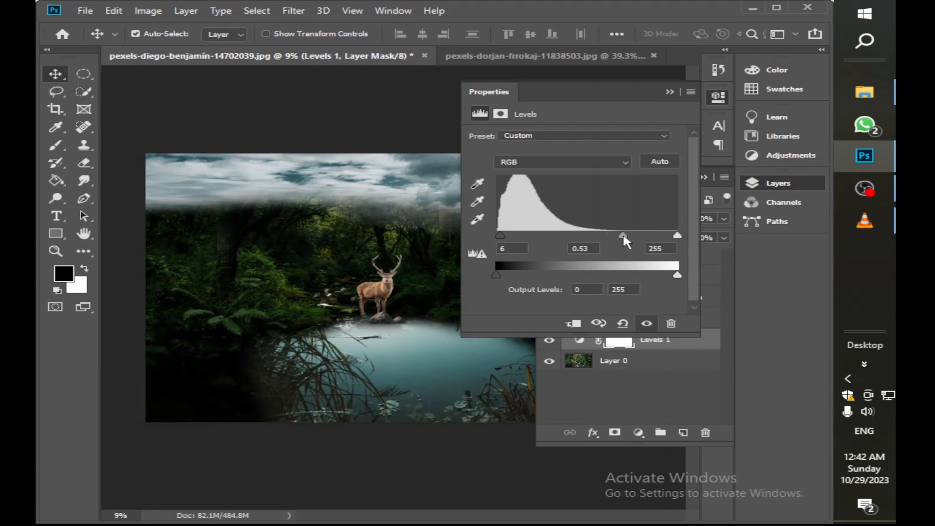
# - Delete the Levels adjustment layer above the forest base layer
pyautogui.click(670, 91)
pyautogui.click(580, 342)
pyautogui.press('Delete')
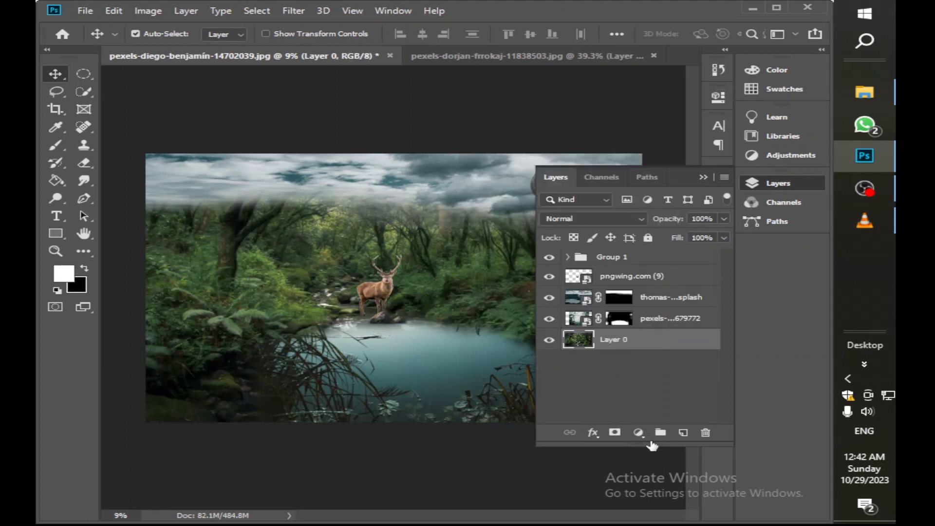
pyautogui.click(638, 433)
pyautogui.click(699, 253)
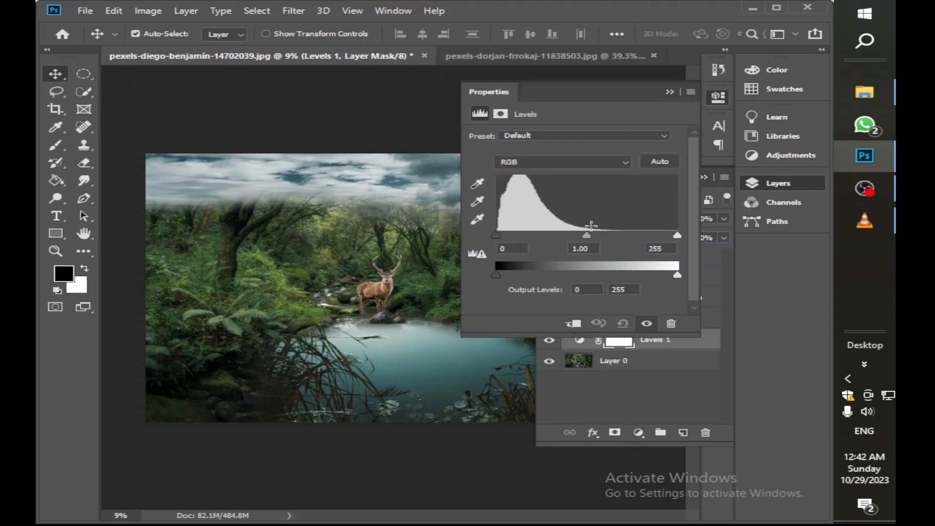
pyautogui.click(670, 92)
pyautogui.press('Delete')
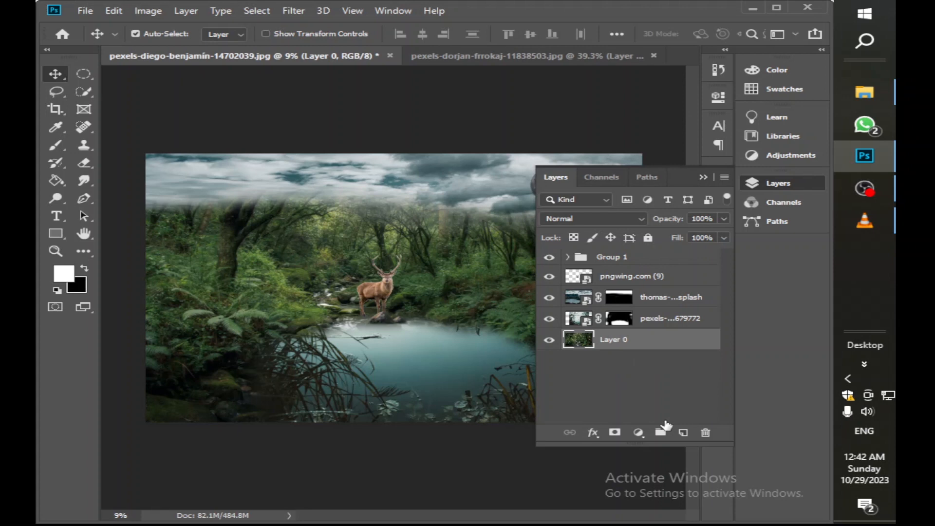
# - Add a Curves adjustment above Layer 0 and darken the forest with a raised black point, slightly lowered white point and pulled-down midtones
pyautogui.click(638, 433)
pyautogui.click(697, 263)
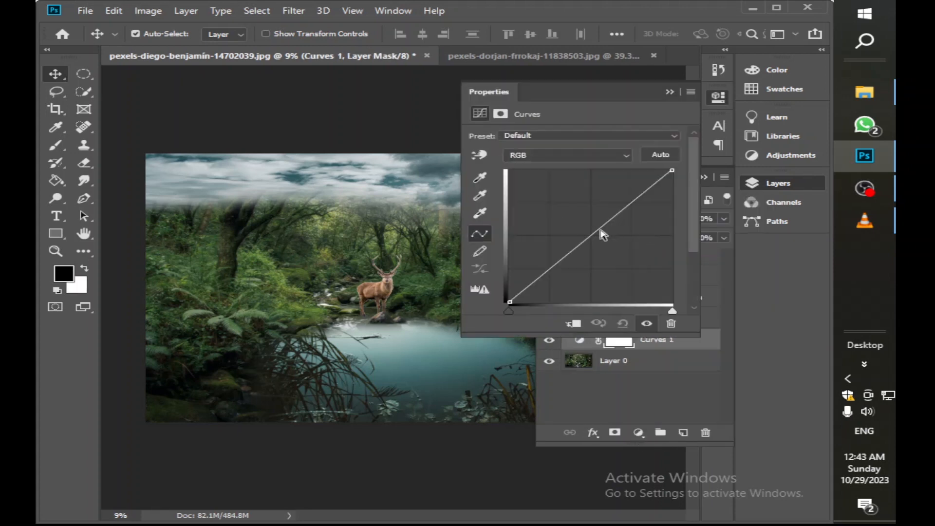
pyautogui.moveTo(510, 310); pyautogui.dragTo(530, 311)
pyautogui.moveTo(671, 171); pyautogui.dragTo(672, 179)
pyautogui.moveTo(608, 236); pyautogui.dragTo(622, 248)
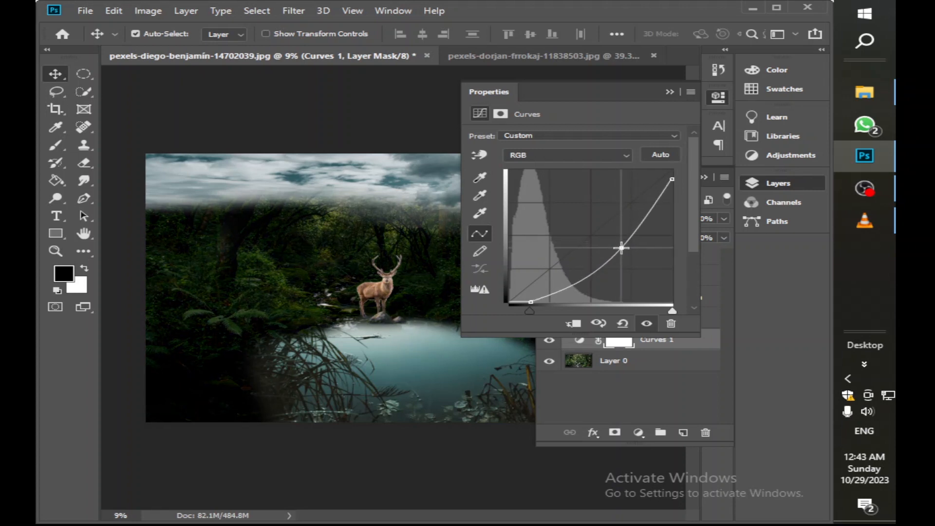
pyautogui.click(670, 92)
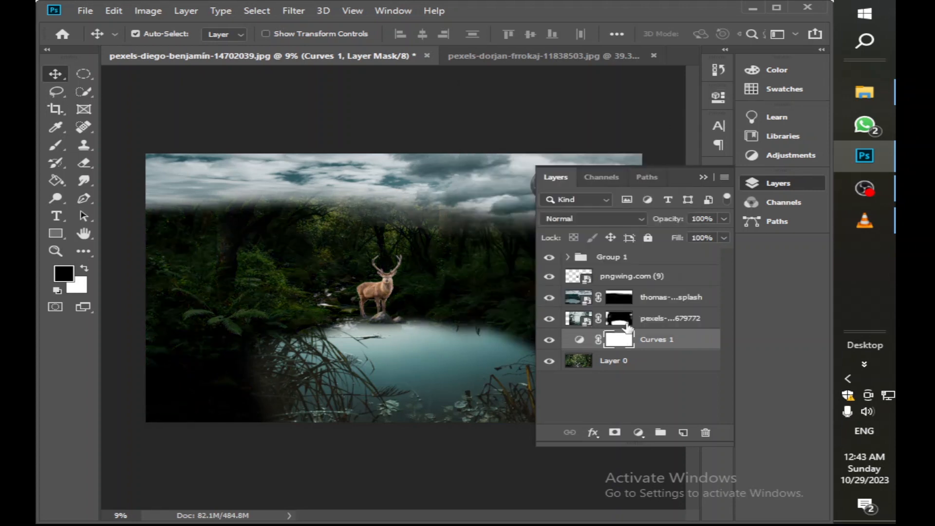
# - Move Curves 1 above the deer layer, just below Group 1, and compare the result by toggling layer visibility
pyautogui.moveTo(638, 333); pyautogui.dragTo(671, 276)
pyautogui.click(549, 297)
pyautogui.click(549, 297)
pyautogui.click(549, 276)
pyautogui.click(549, 276)
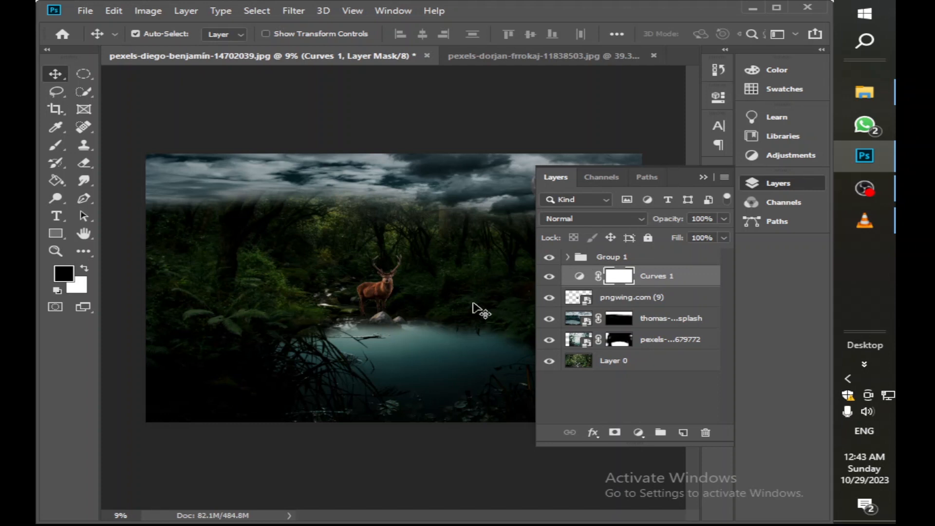
pyautogui.click(703, 179)
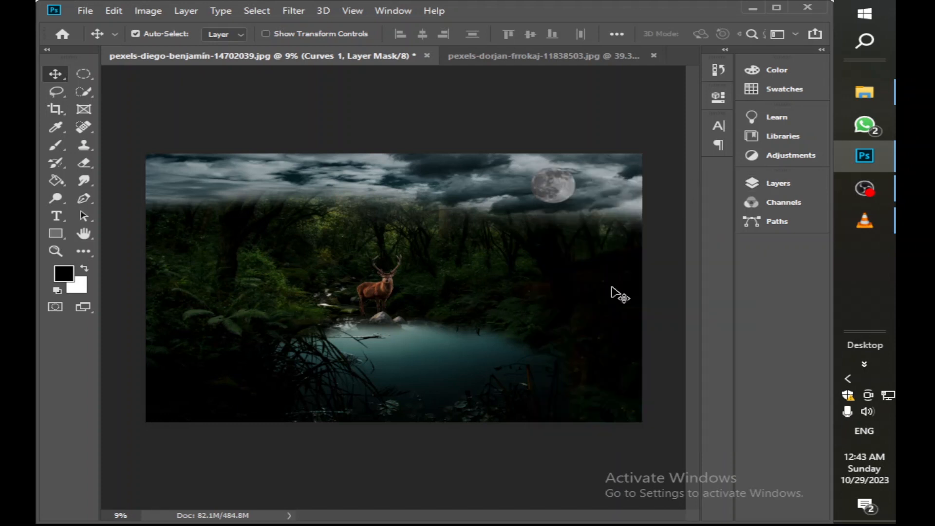
pyautogui.click(776, 183)
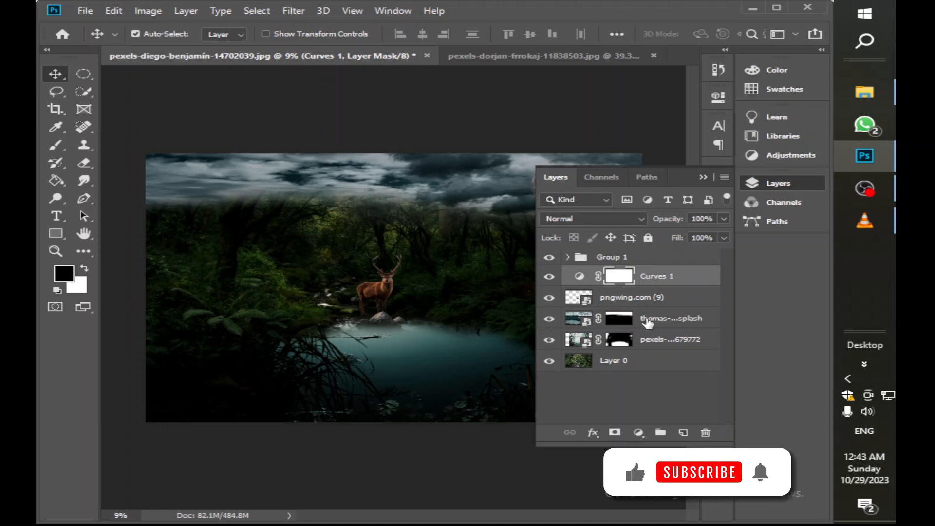
# - Move the cloudy sky layer above Curves 1 and add a Curves adjustment over it with lowered midtones and a raised black point
pyautogui.moveTo(648, 319); pyautogui.dragTo(631, 279)
pyautogui.click(637, 432)
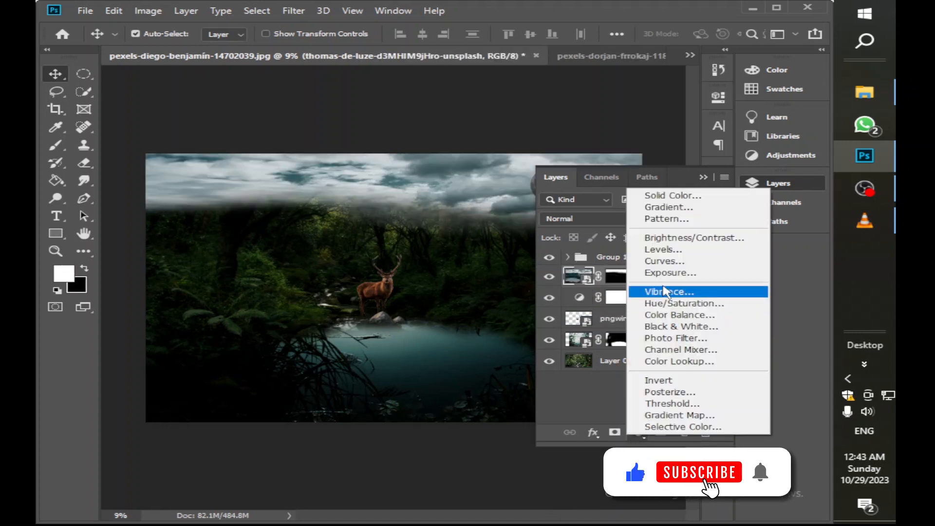
pyautogui.click(658, 259)
pyautogui.moveTo(596, 233); pyautogui.dragTo(601, 242)
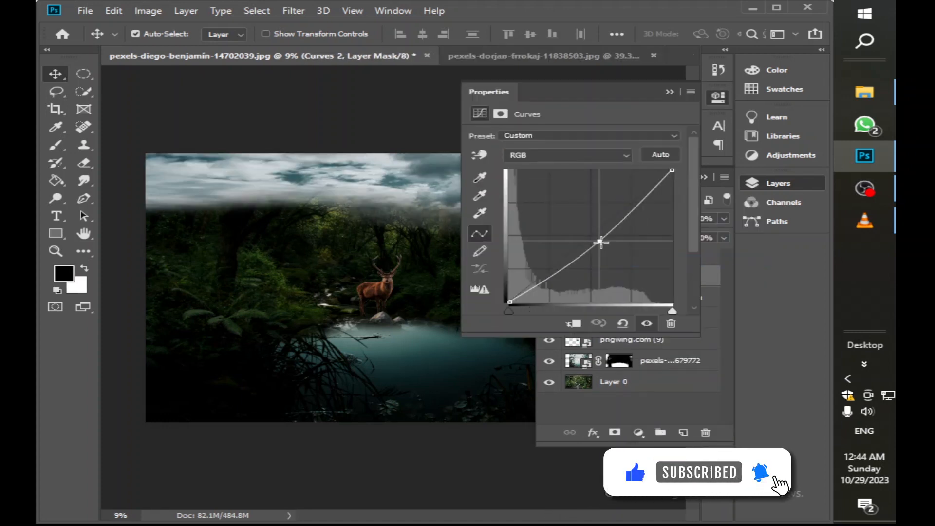
pyautogui.moveTo(505, 306)
pyautogui.mouseDown()
pyautogui.moveTo(528, 313)
pyautogui.moveTo(517, 306)
pyautogui.mouseUp()
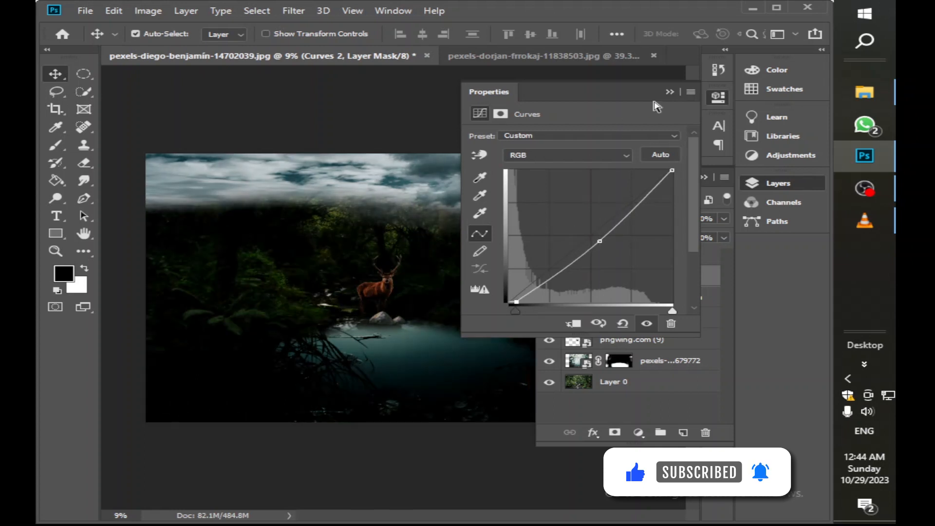
pyautogui.click(670, 91)
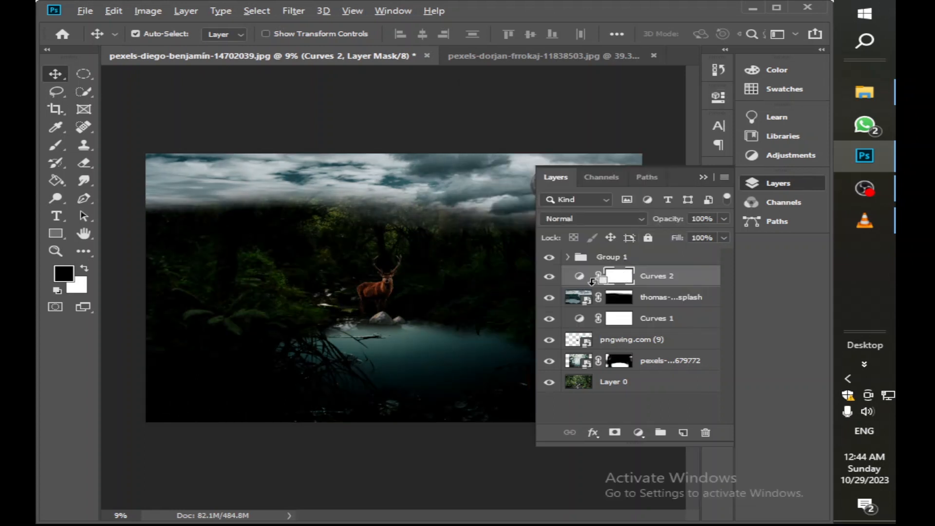
# - Clip Curves 2 to the cloudy sky layer and darken the clouds by raising the black point and lowering the midtones and white output
pyautogui.keyDown('alt'); pyautogui.click(593, 284); pyautogui.keyUp('alt')
pyautogui.click(718, 98)
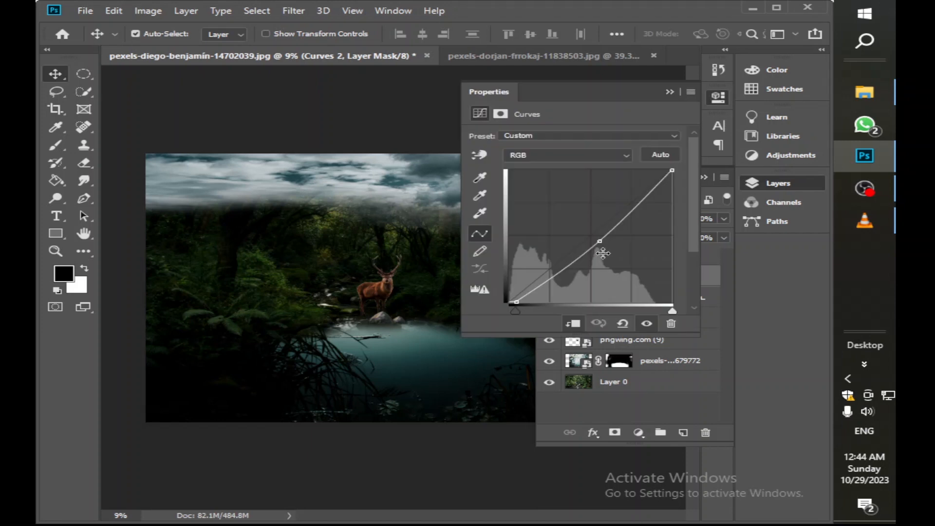
pyautogui.moveTo(522, 311); pyautogui.dragTo(544, 310)
pyautogui.moveTo(672, 171); pyautogui.dragTo(673, 193)
pyautogui.moveTo(616, 238); pyautogui.dragTo(611, 262)
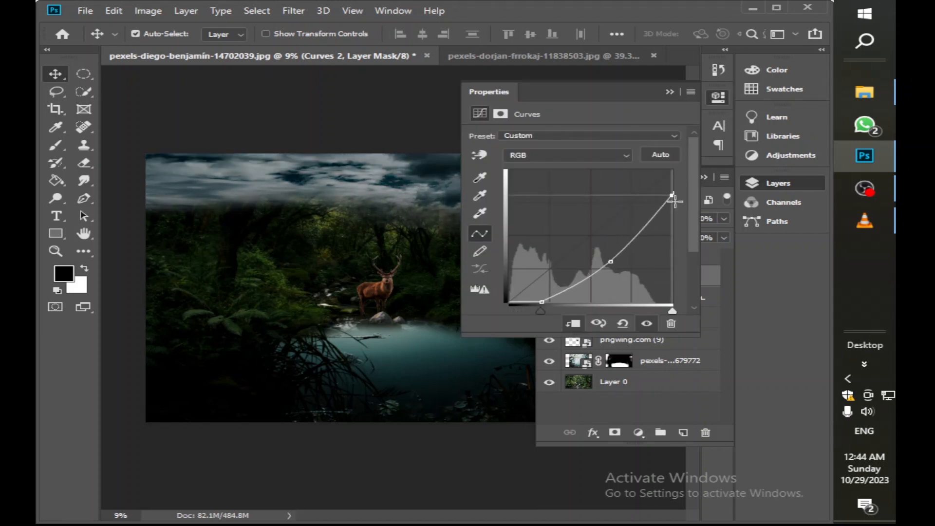
pyautogui.moveTo(672, 193); pyautogui.dragTo(679, 226)
pyautogui.click(670, 92)
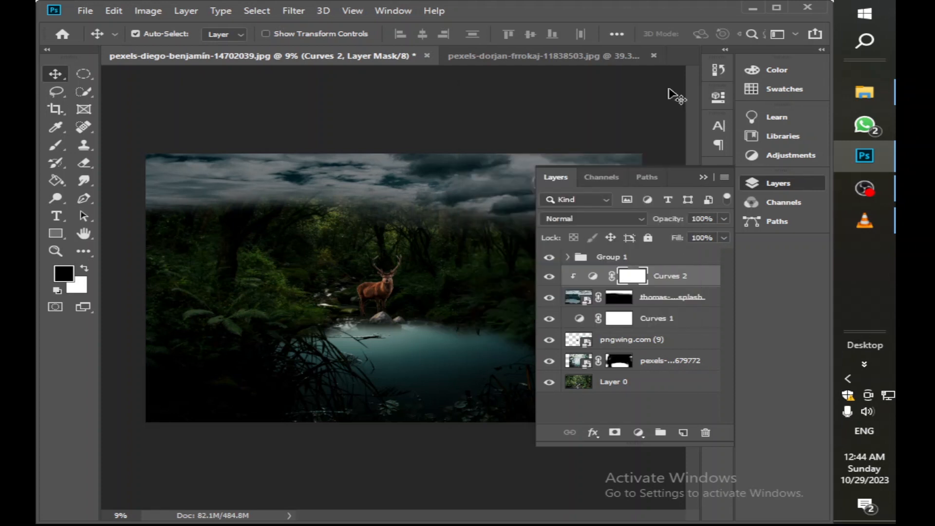
# - Dim the clouds further in Curves 2, lowering the midtones and white output and setting the black point back to the origin
pyautogui.click(719, 99)
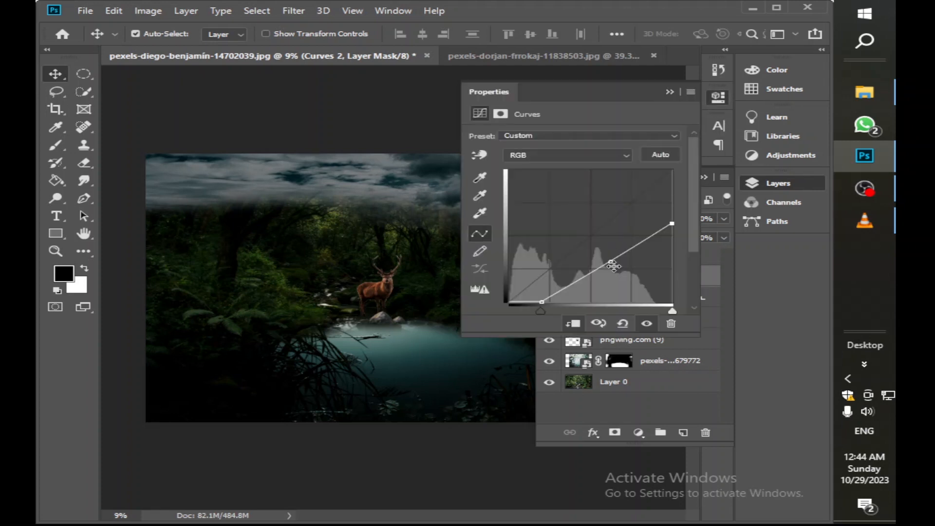
pyautogui.moveTo(611, 262); pyautogui.dragTo(623, 272)
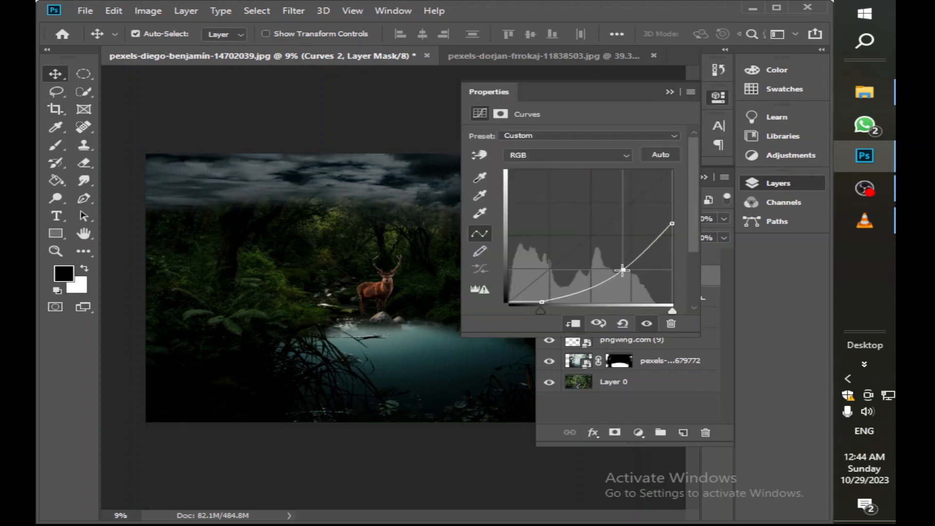
pyautogui.moveTo(590, 313); pyautogui.dragTo(542, 310)
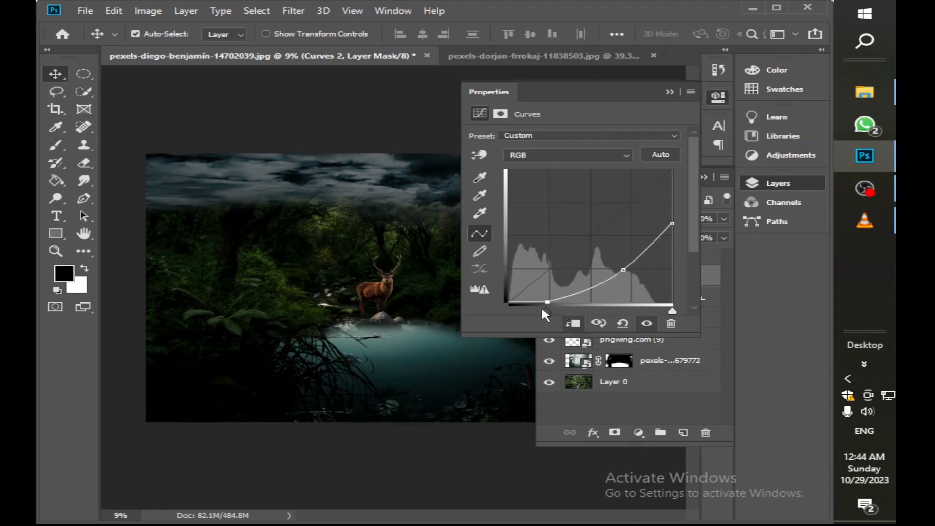
pyautogui.moveTo(671, 226); pyautogui.dragTo(683, 248)
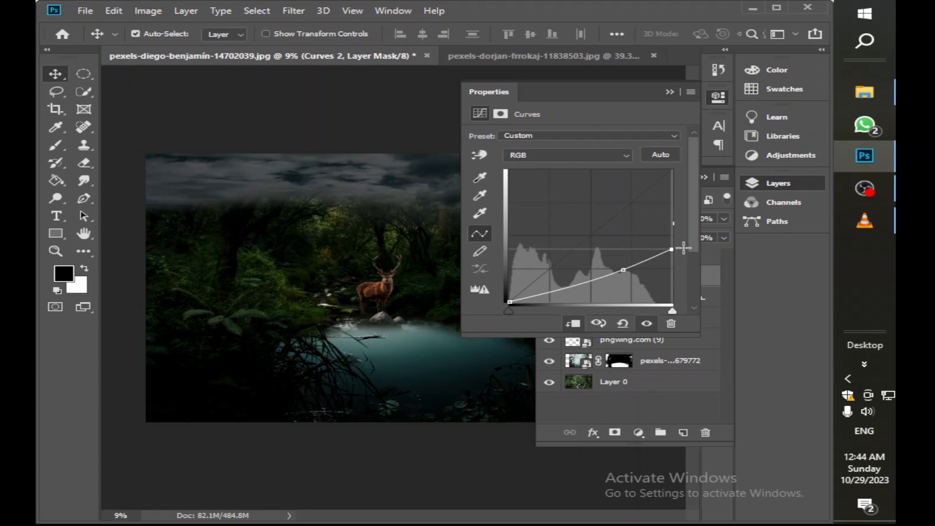
pyautogui.click(670, 92)
pyautogui.click(704, 176)
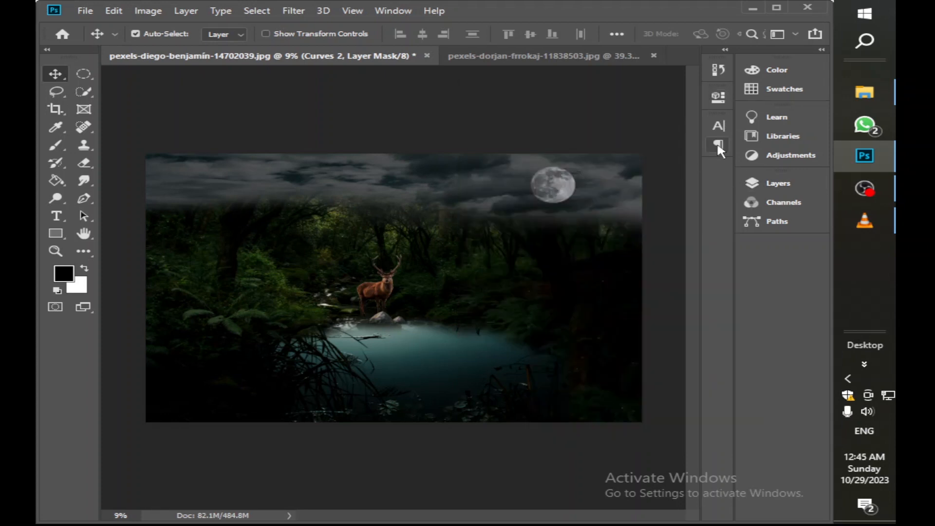
# - Paint the cloudy sky layer's mask black along the clouds' lower edge with a size 1100 brush at 43% opacity
pyautogui.click(777, 183)
pyautogui.click(617, 296)
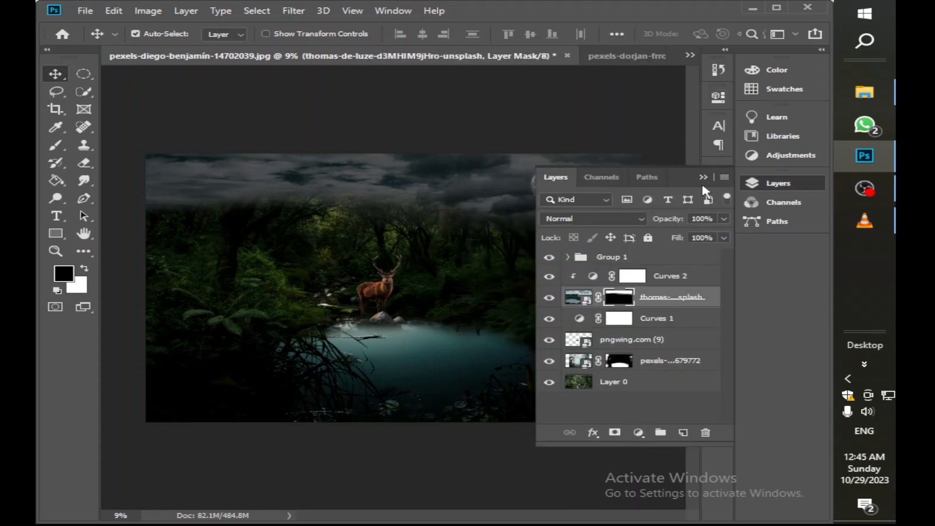
pyautogui.click(703, 176)
pyautogui.click(55, 145)
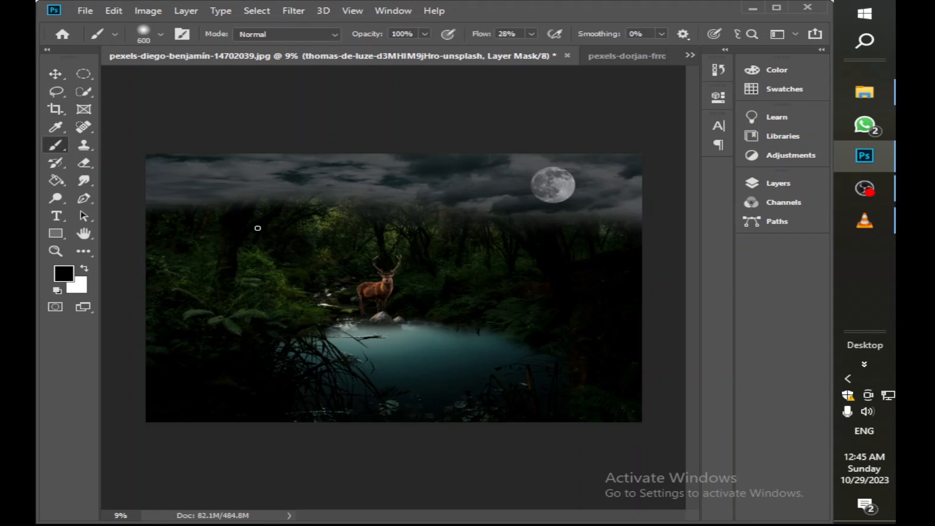
pyautogui.press(']')
pyautogui.press(']')
pyautogui.press(']')
pyautogui.press(']')
pyautogui.press(']')
pyautogui.moveTo(425, 33); pyautogui.dragTo(393, 53)
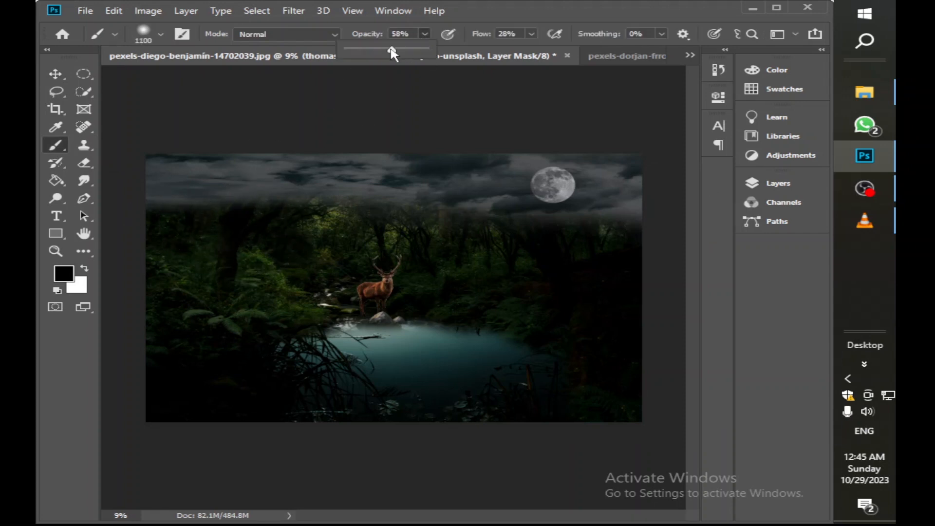
pyautogui.moveTo(139, 219)
pyautogui.mouseDown()
pyautogui.moveTo(286, 221)
pyautogui.moveTo(191, 232)
pyautogui.moveTo(309, 221)
pyautogui.moveTo(519, 236)
pyautogui.moveTo(475, 237)
pyautogui.moveTo(630, 235)
pyautogui.moveTo(174, 223)
pyautogui.mouseUp()
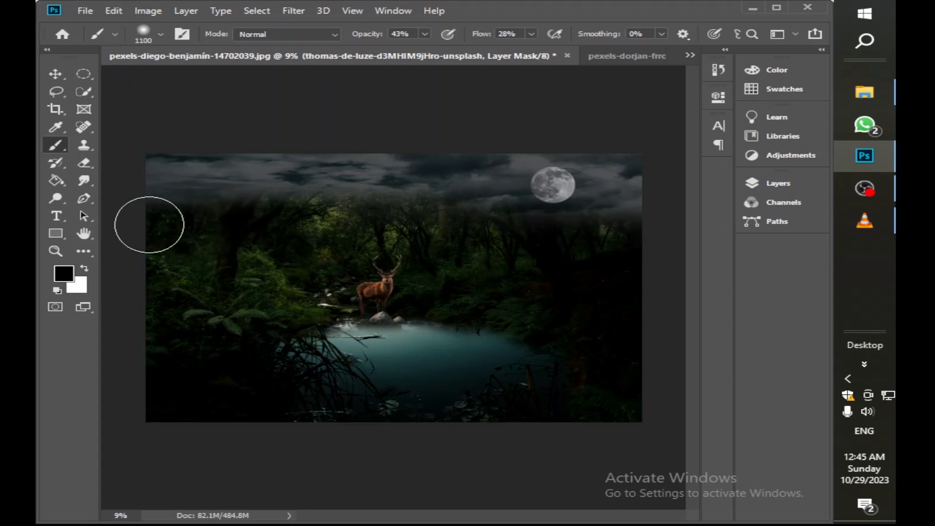
pyautogui.click(779, 184)
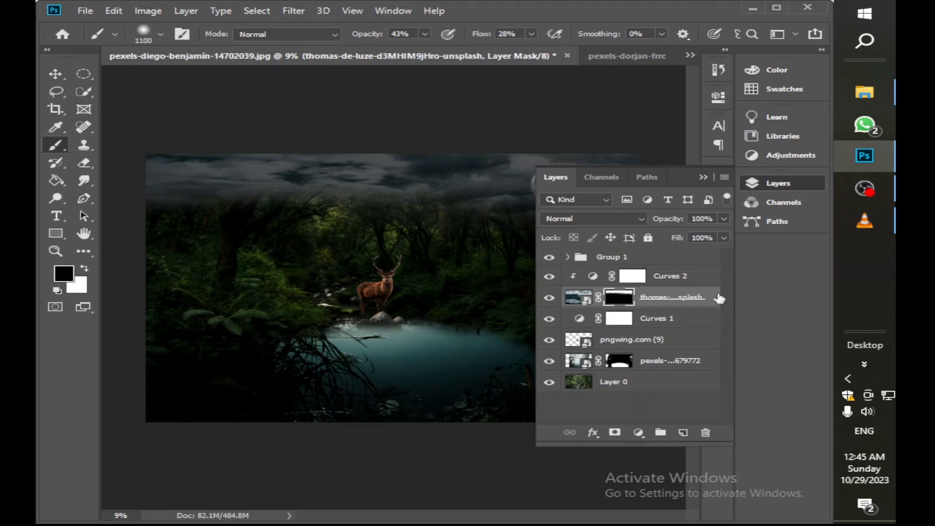
pyautogui.click(704, 177)
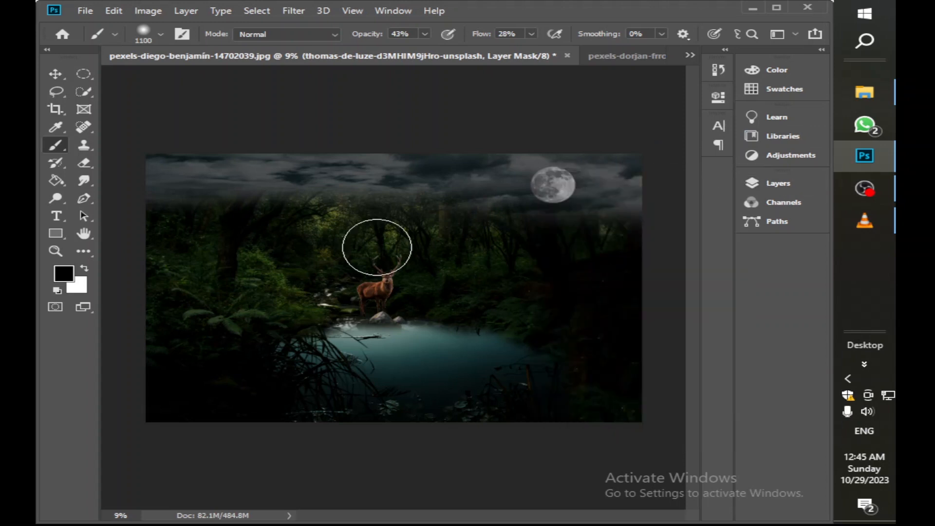
# - Move Group 1 directly below Curves 1 in the layer stack, above the deer layer
pyautogui.click(54, 74)
pyautogui.click(759, 185)
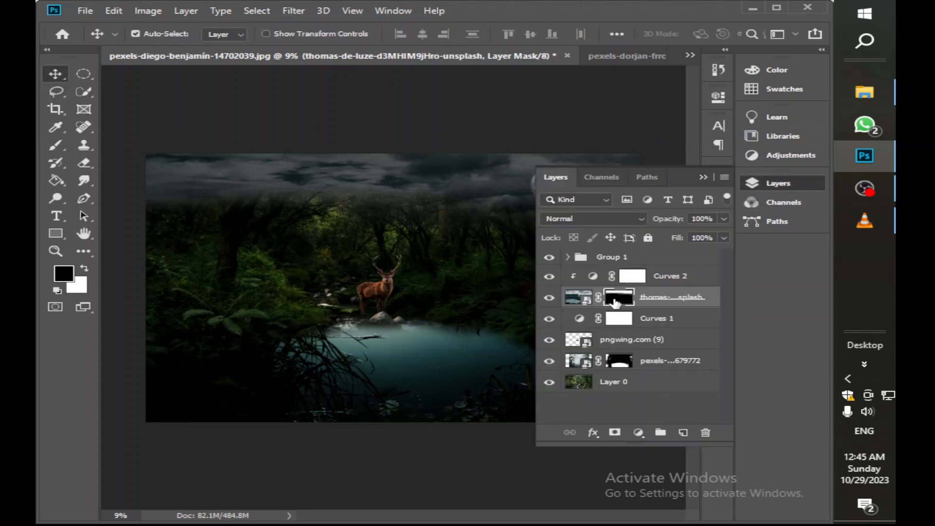
pyautogui.moveTo(652, 257); pyautogui.dragTo(640, 341)
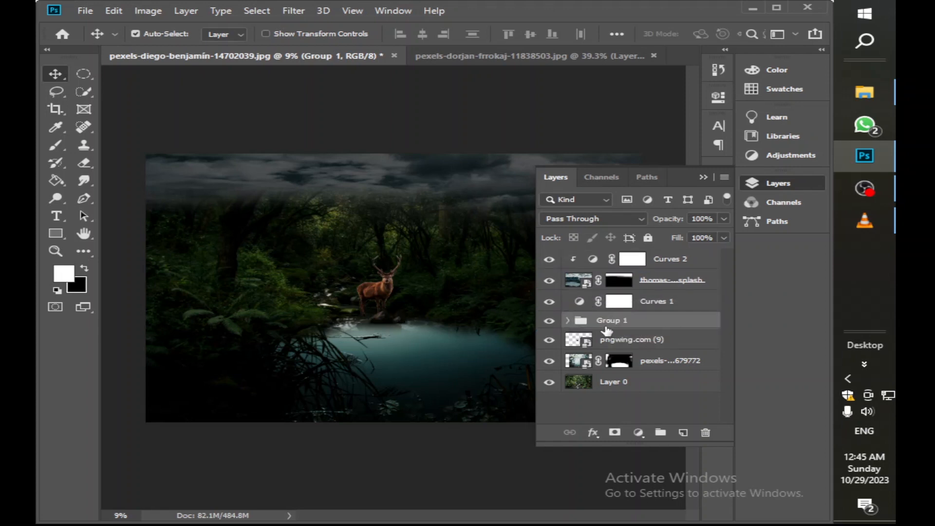
pyautogui.click(703, 178)
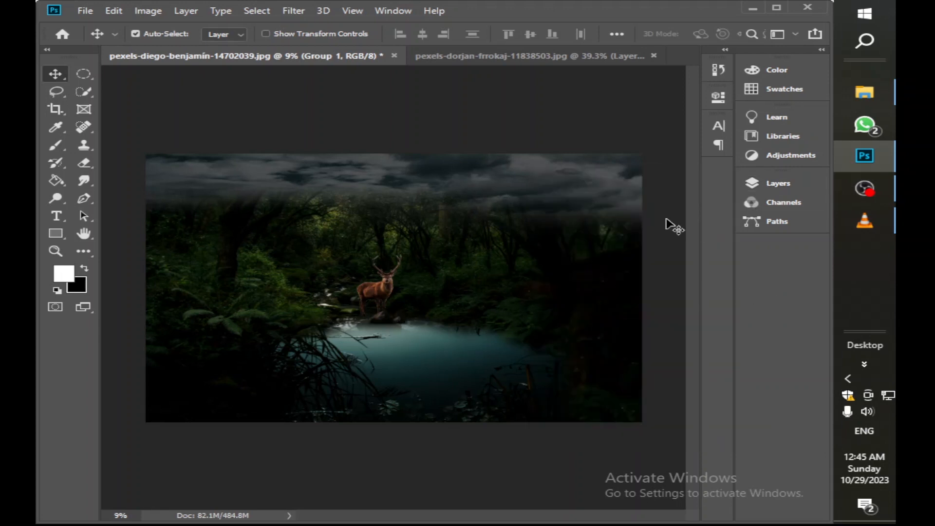
# - Bring the moon's Layer 2 out of Group 1 above Curves 2 and add an empty Layer 3 over it
pyautogui.click(778, 184)
pyautogui.moveTo(632, 341); pyautogui.dragTo(632, 256)
pyautogui.click(704, 177)
pyautogui.click(764, 184)
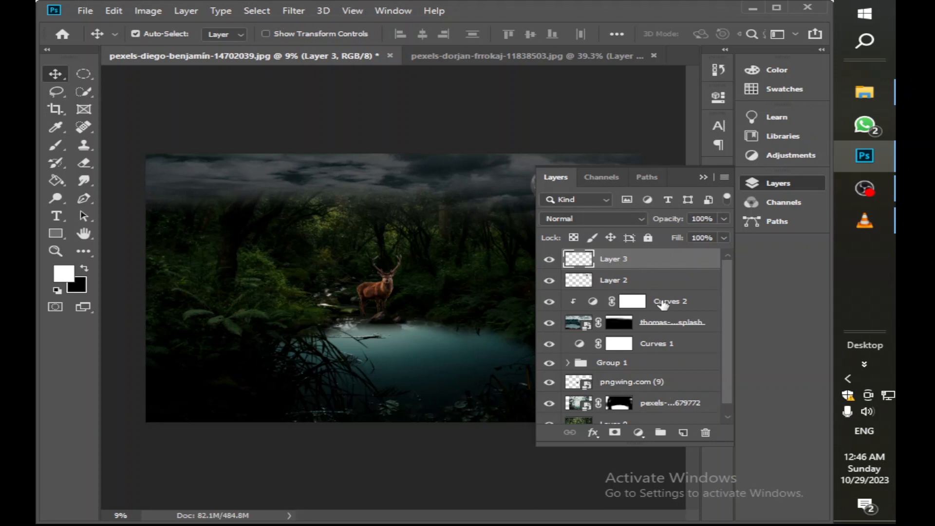
pyautogui.click(150, 140)
# - Choose the Brush tool and set the foreground colour to warm yellow ffcc5d
pyautogui.click(58, 147)
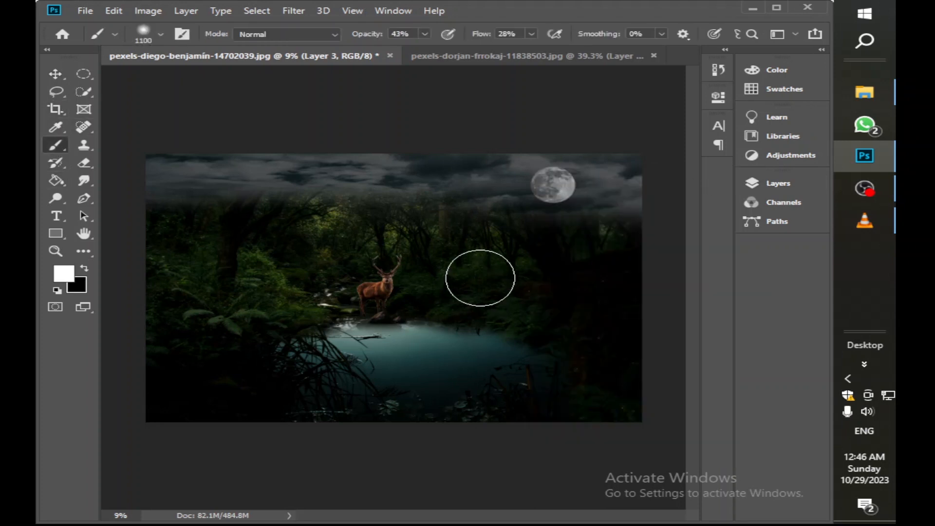
pyautogui.click(64, 273)
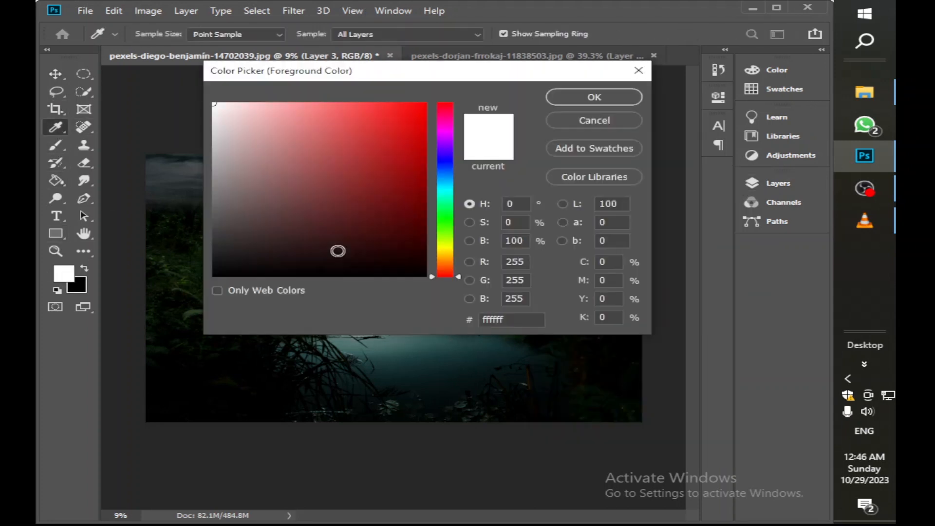
pyautogui.moveTo(436, 274); pyautogui.dragTo(436, 256)
pyautogui.click(349, 103)
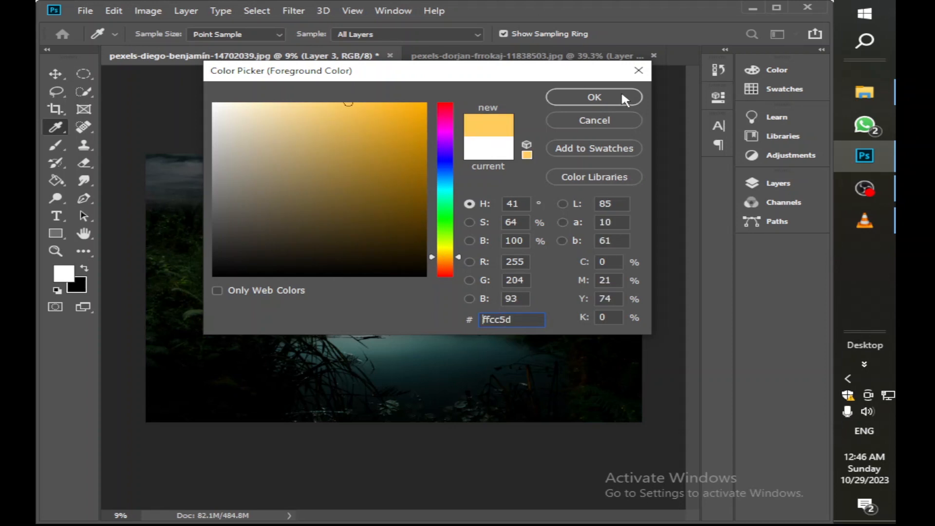
pyautogui.click(623, 98)
# - Set the blend mode of Layer 3 to Lighten
pyautogui.click(806, 180)
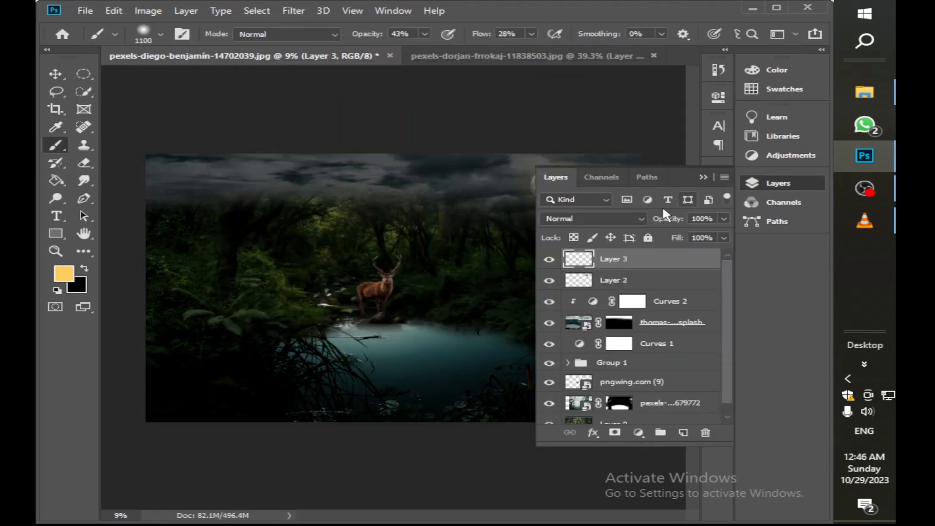
pyautogui.scroll(4, 398, 148)
pyautogui.click(766, 186)
pyautogui.click(599, 218)
pyautogui.press('Escape')
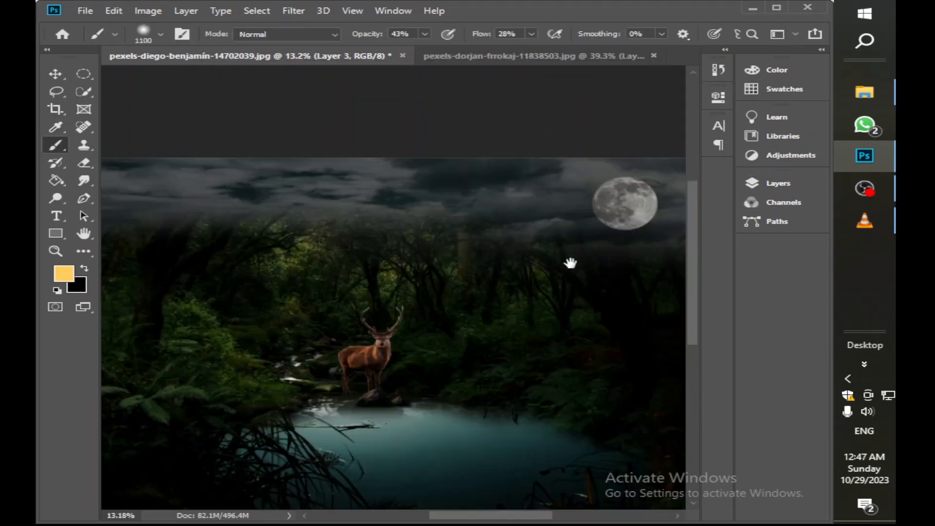
pyautogui.moveTo(570, 261); pyautogui.dragTo(284, 199)
pyautogui.click(766, 183)
pyautogui.click(621, 220)
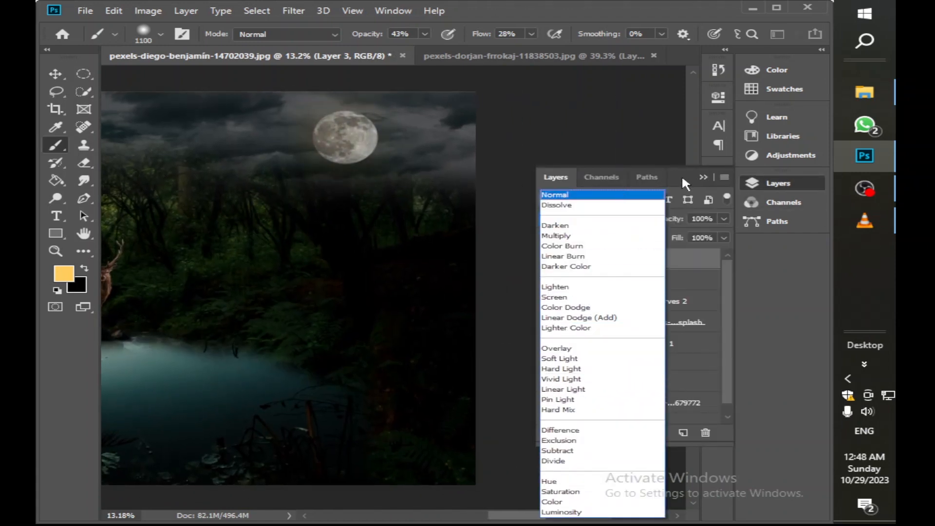
pyautogui.click(601, 287)
# - Paint a warm yellow glow around the moon on Layer 3 with a size 1400 brush at 43% opacity
pyautogui.press(']')
pyautogui.press(']')
pyautogui.press(']')
pyautogui.click(345, 146)
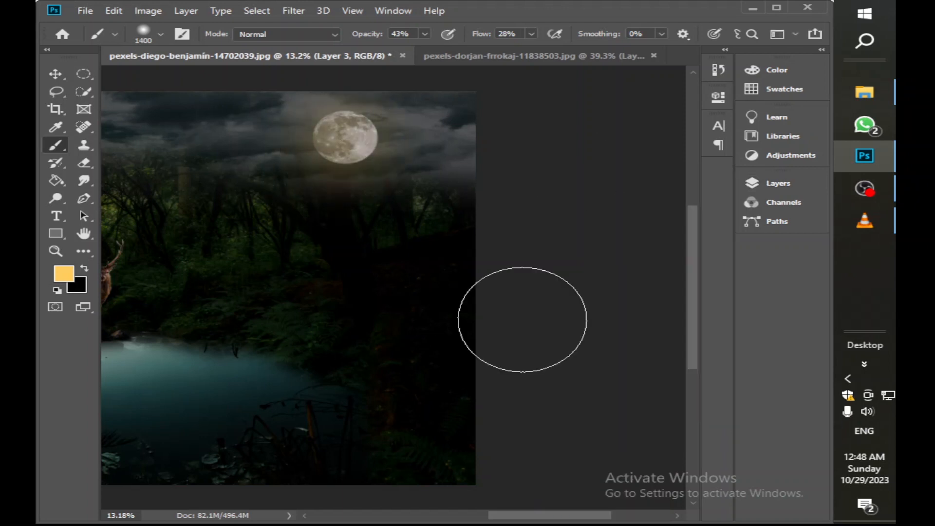
pyautogui.moveTo(367, 269); pyautogui.dragTo(468, 291)
pyautogui.scroll(-4, 395, 288)
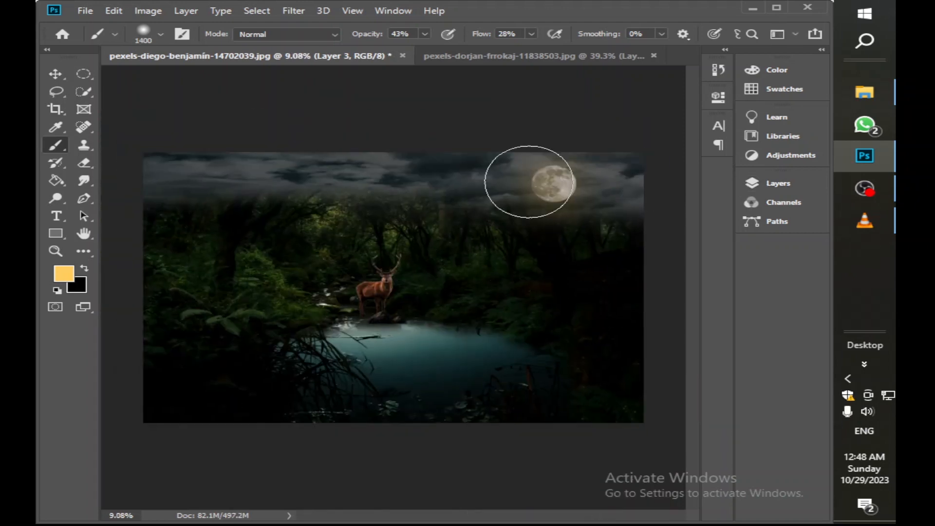
# - Soften the brush to 13% opacity and 5% flow, and enlarge it to size 3100
pyautogui.moveTo(425, 34); pyautogui.dragTo(403, 49)
pyautogui.moveTo(531, 33); pyautogui.dragTo(515, 55)
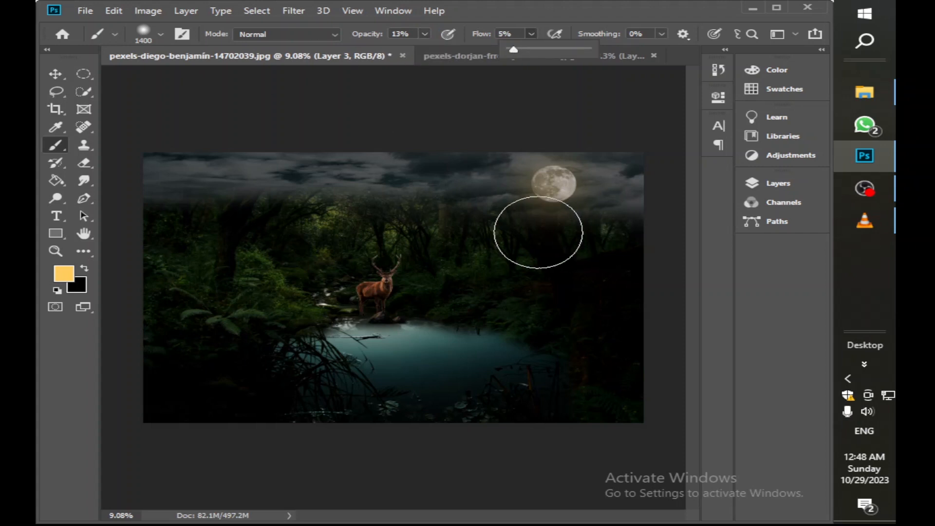
pyautogui.press(']')
pyautogui.press(']')
pyautogui.press(']')
pyautogui.press(']')
pyautogui.press(']')
pyautogui.press(']')
pyautogui.press(']')
pyautogui.press(']')
pyautogui.press(']')
pyautogui.press(']')
pyautogui.press(']')
pyautogui.press(']')
pyautogui.press(']')
pyautogui.press(']')
pyautogui.press(']')
pyautogui.press(']')
pyautogui.press(']')
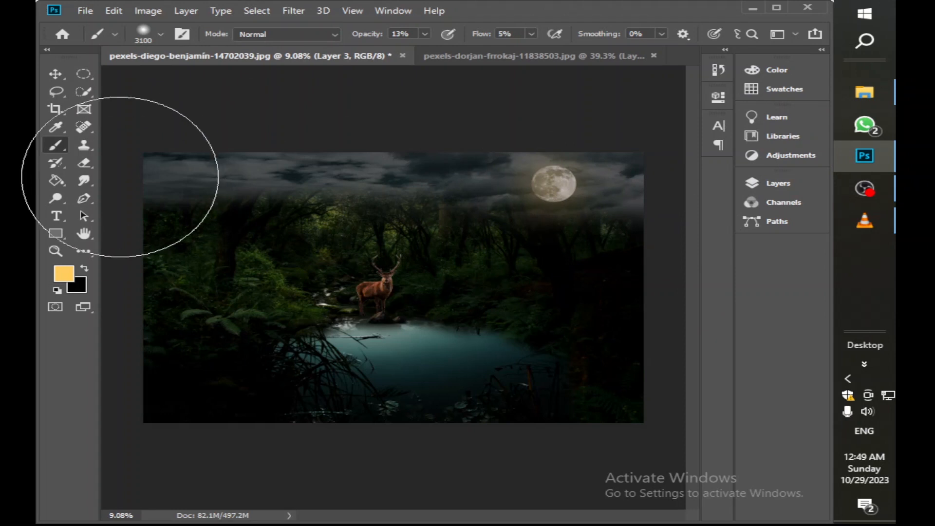
# - Paint a faint yellow haze across the forest on Layer 3 with the size 3100 brush
pyautogui.click(55, 74)
pyautogui.click(766, 183)
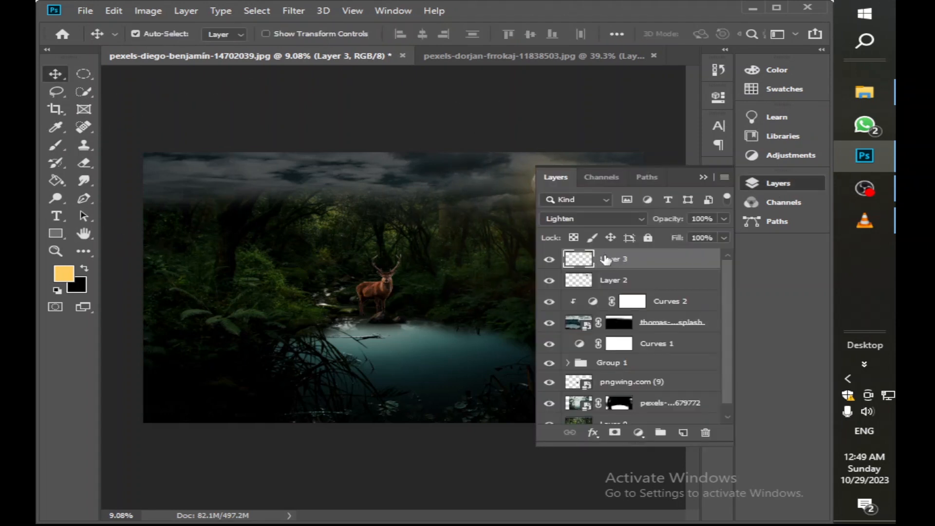
pyautogui.press('b')
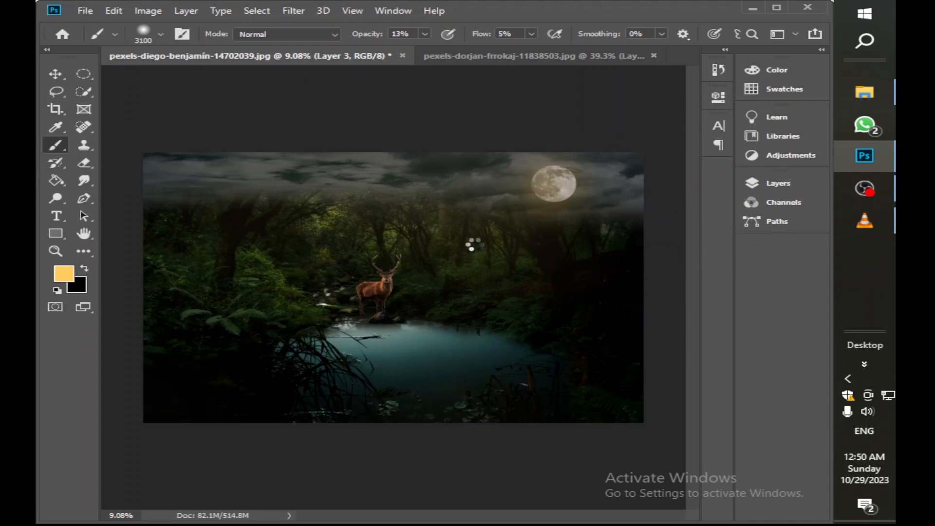
# - Duplicate the deer layer pngwing.com (9) and place the copy above Layer 3 in the layer stack
pyautogui.press('v')
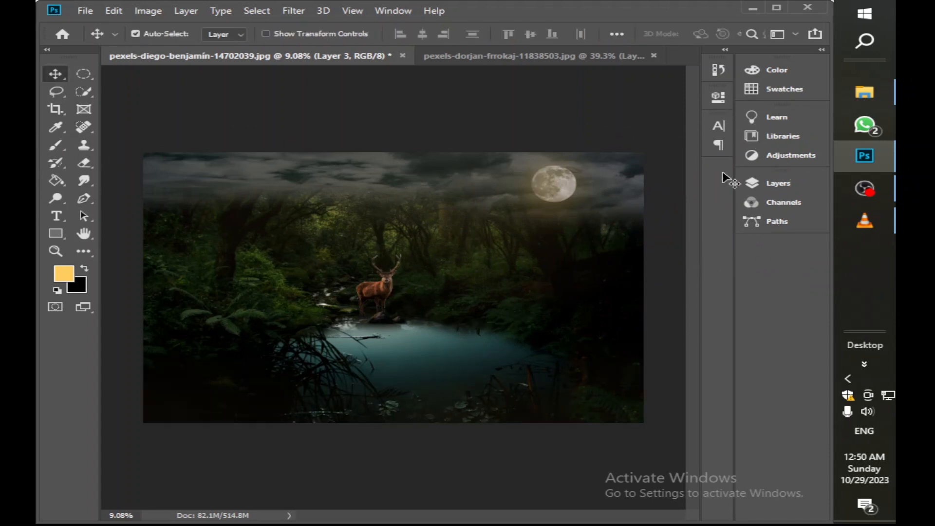
pyautogui.click(774, 181)
pyautogui.scroll(-1, 619, 370)
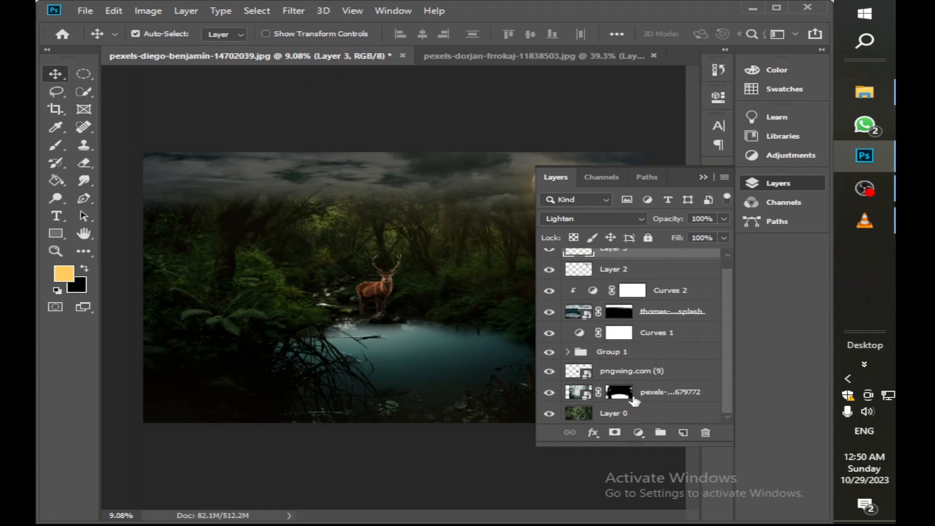
pyautogui.click(549, 371)
pyautogui.click(549, 371)
pyautogui.click(639, 372)
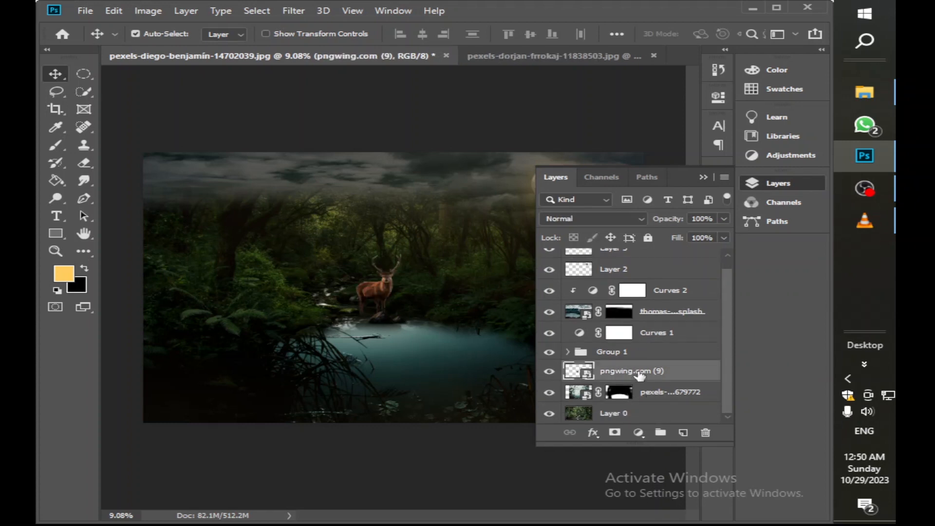
pyautogui.scroll(1, 642, 246)
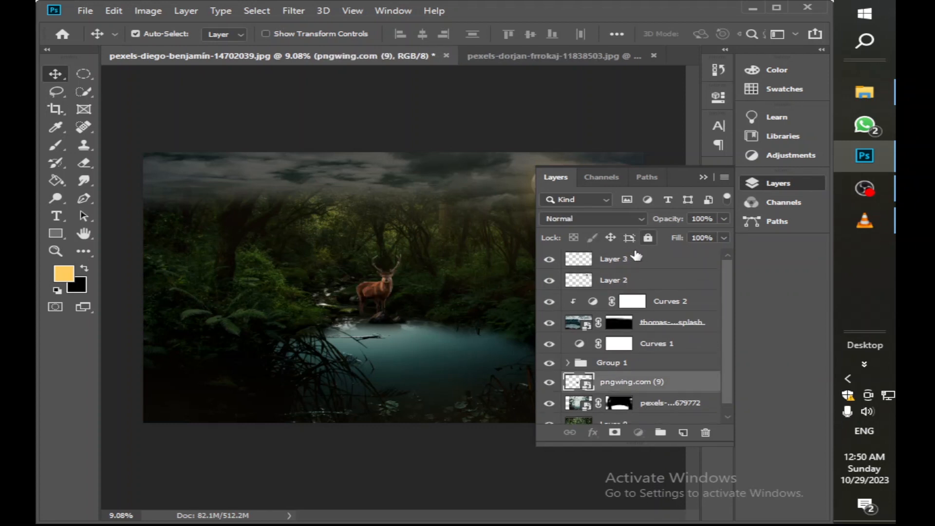
pyautogui.moveTo(635, 267); pyautogui.dragTo(615, 257)
pyautogui.click(703, 178)
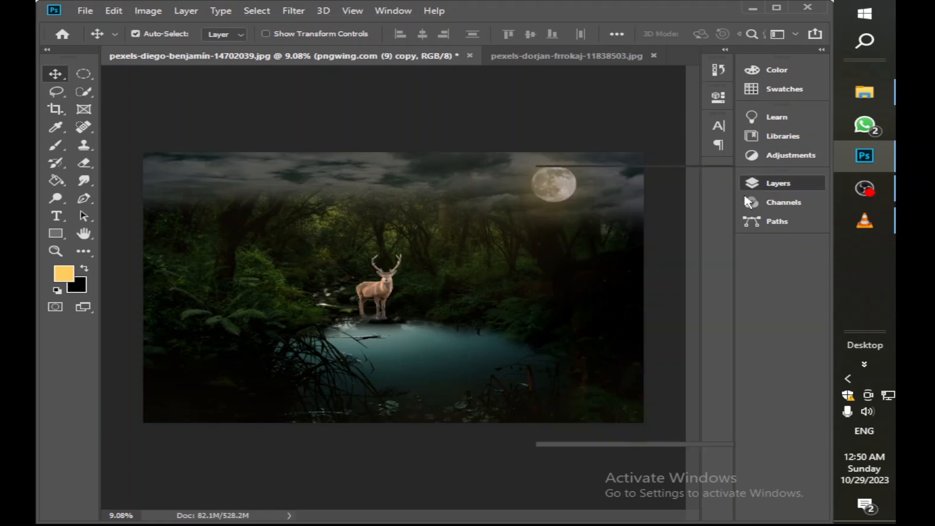
# - Start a Free Transform on the deer copy, pngwing.com (9) copy
pyautogui.click(754, 184)
pyautogui.press('ctrl')
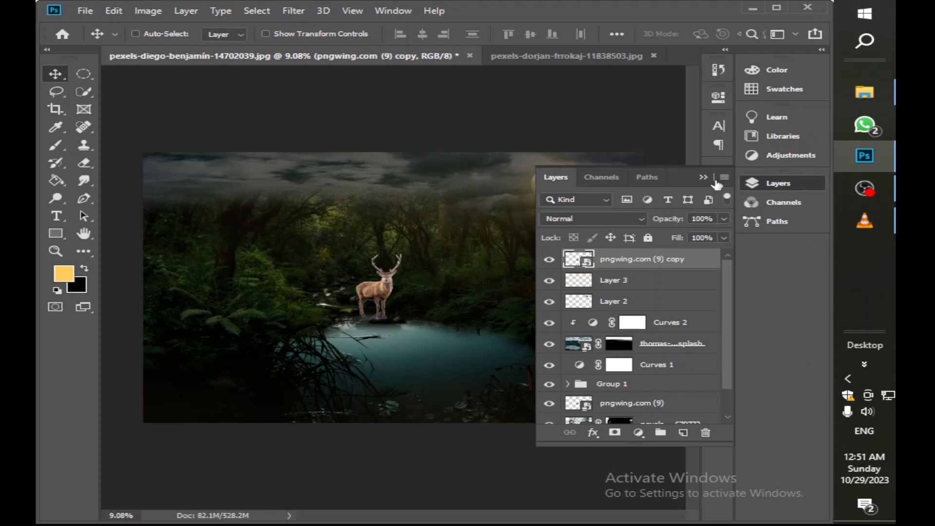
pyautogui.hotkey('ctrl', 't')
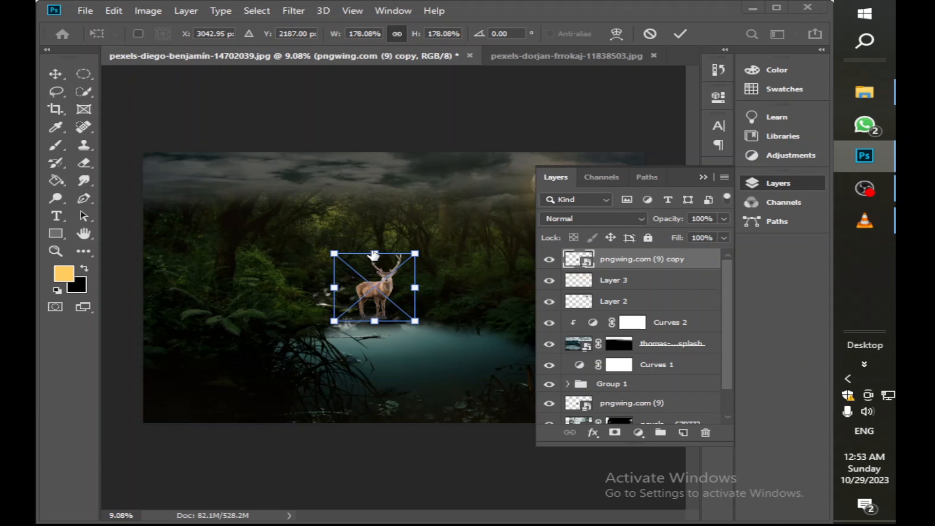
pyautogui.click(320, 110)
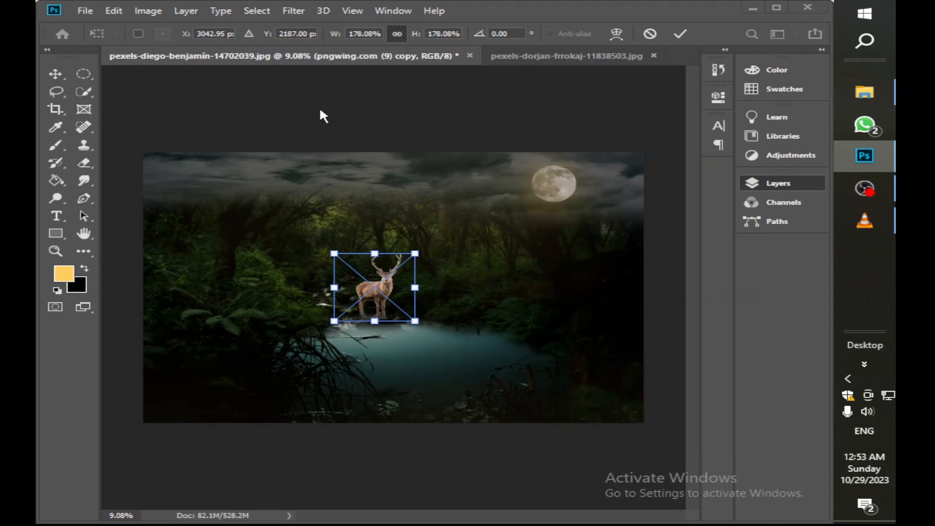